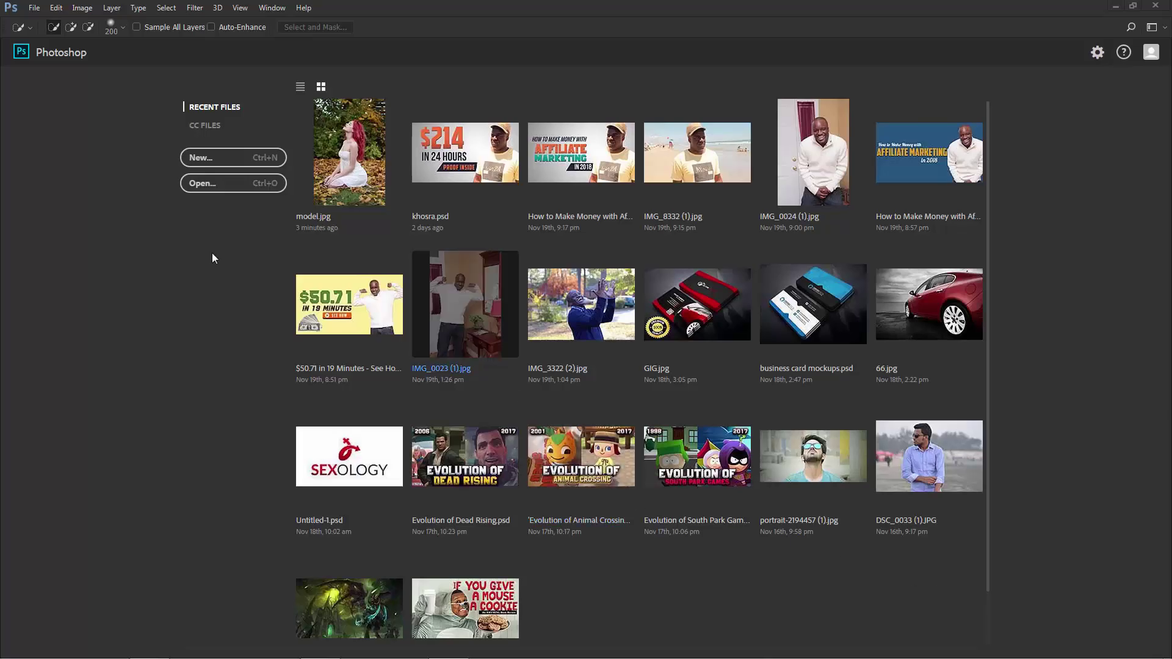
Open model.jpg, the photo of the red-haired woman kneeling in autumn leaves.
{"action": "left_click", "coordinate": [37, 7]}
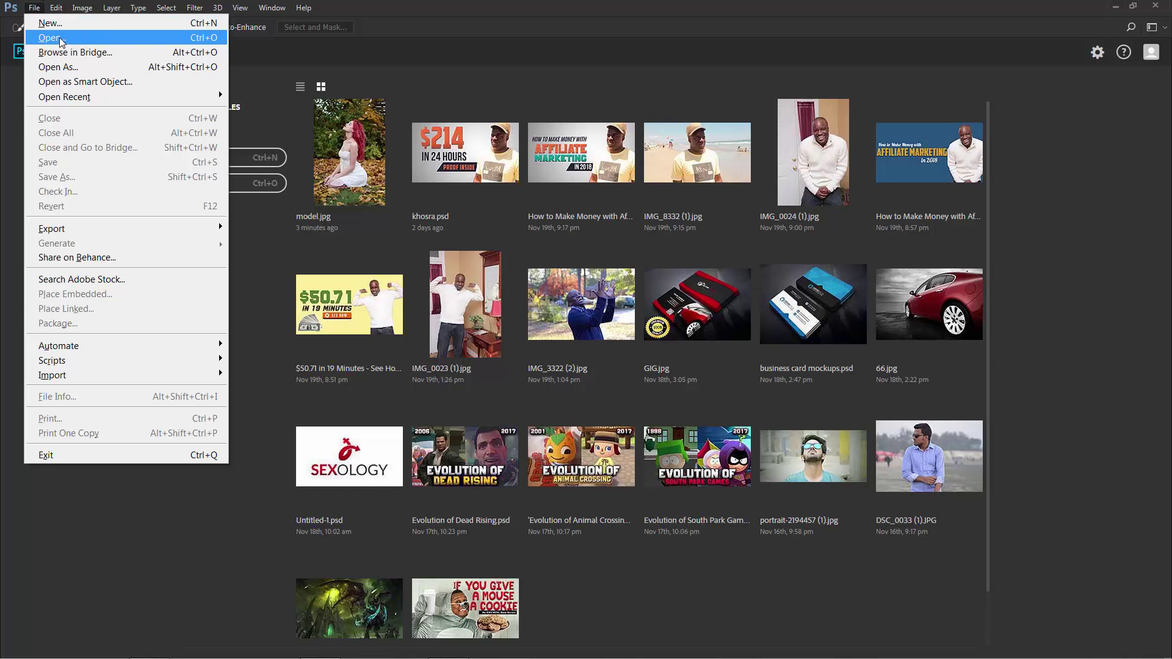
{"action": "left_click", "coordinate": [53, 38]}
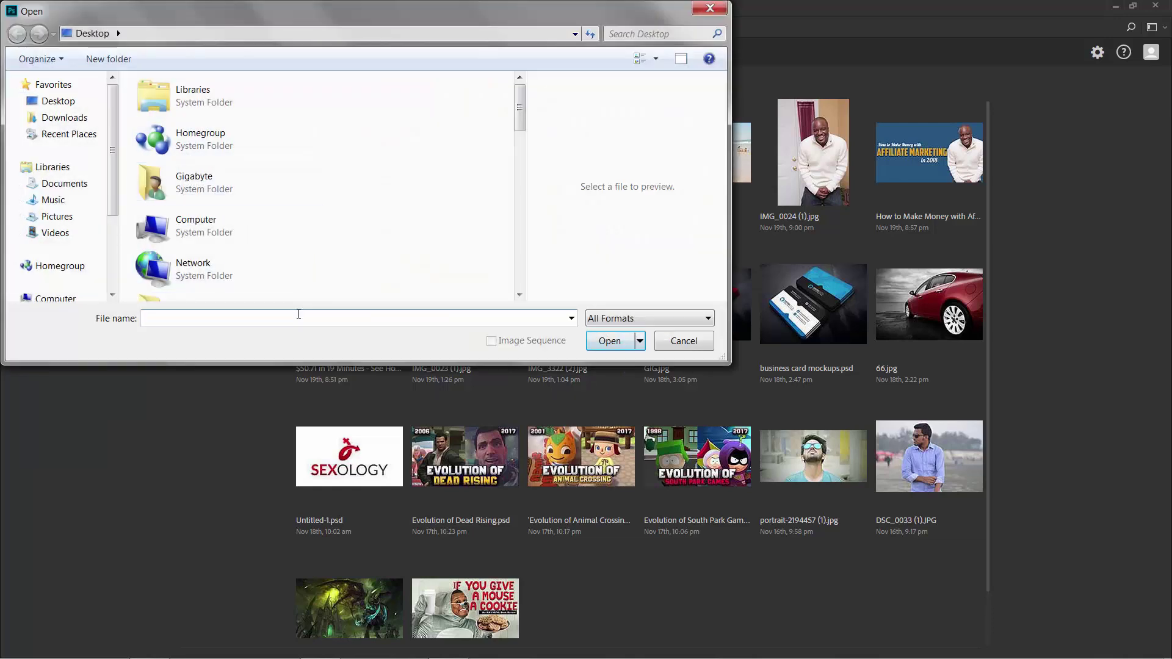
{"action": "type", "text": "mod"}
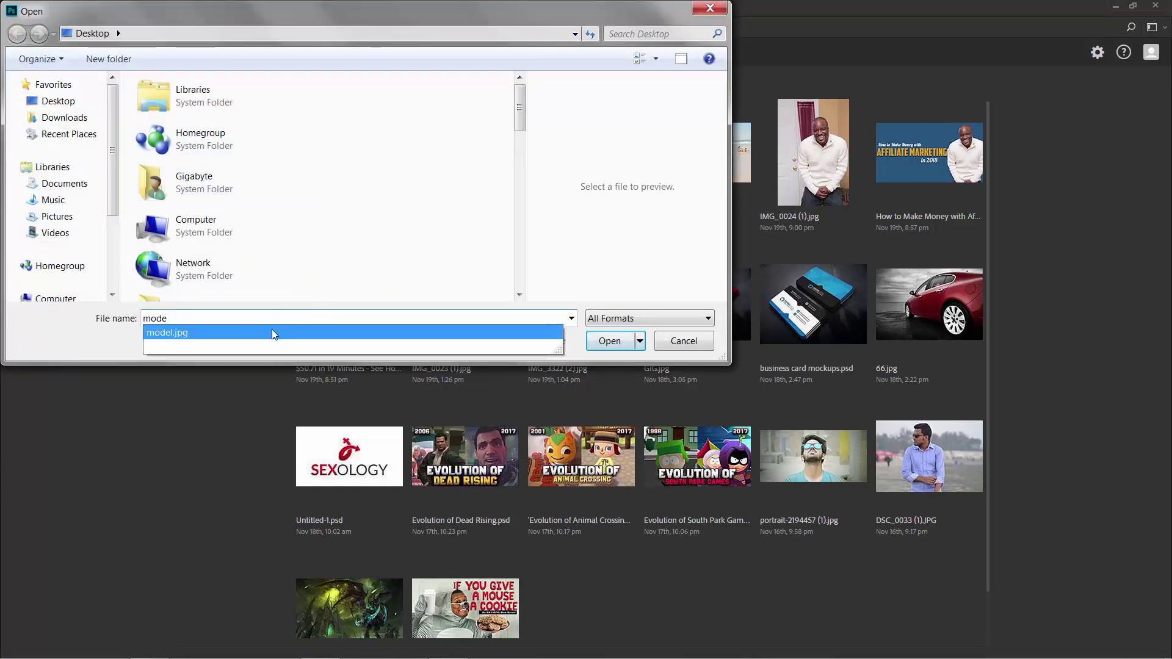
{"action": "type", "text": "e"}
{"action": "left_click", "coordinate": [634, 341]}
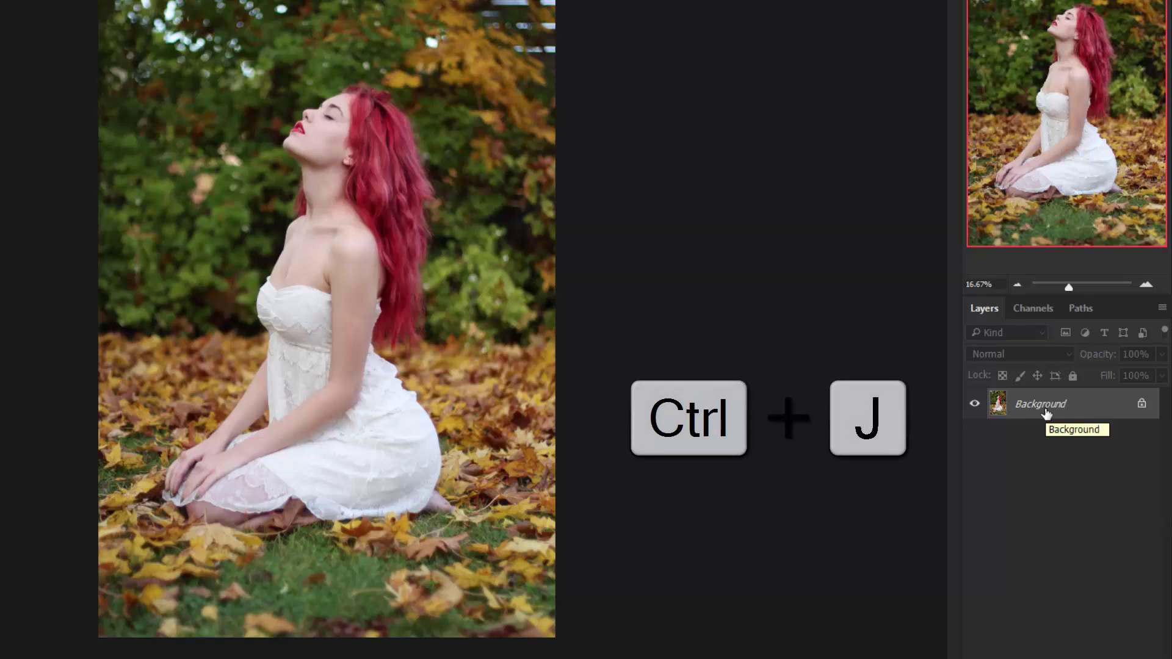
Duplicate the photo layer twice and name the copies model and blur.
{"action": "key", "text": "ctrl+j"}
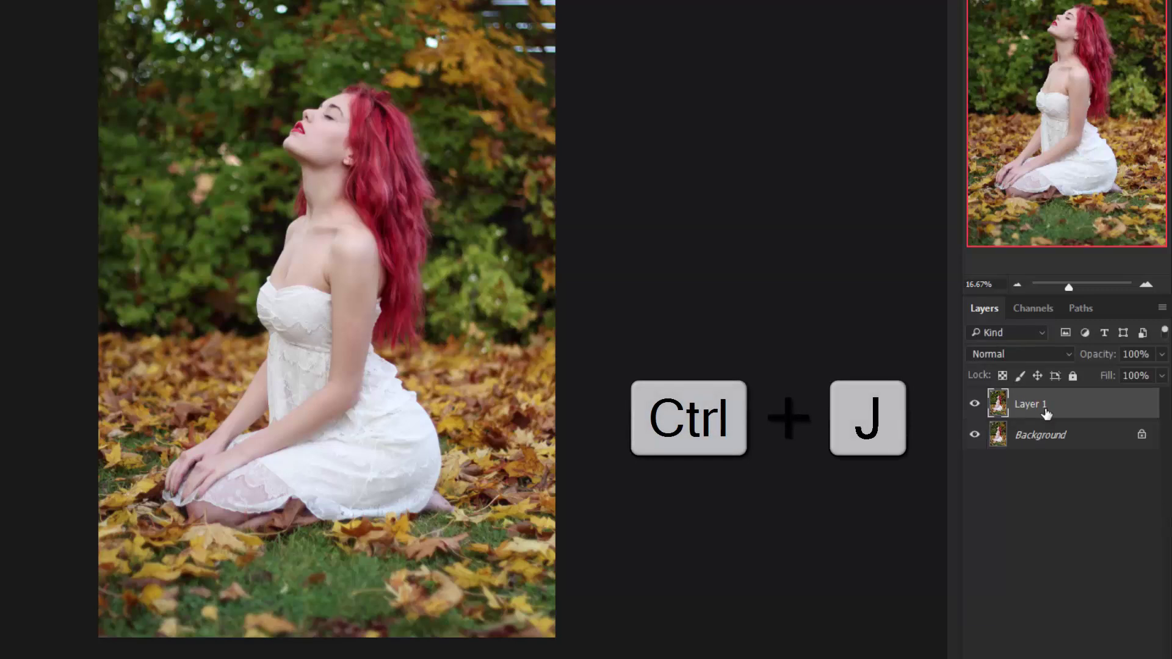
{"action": "key", "text": "ctrl+j"}
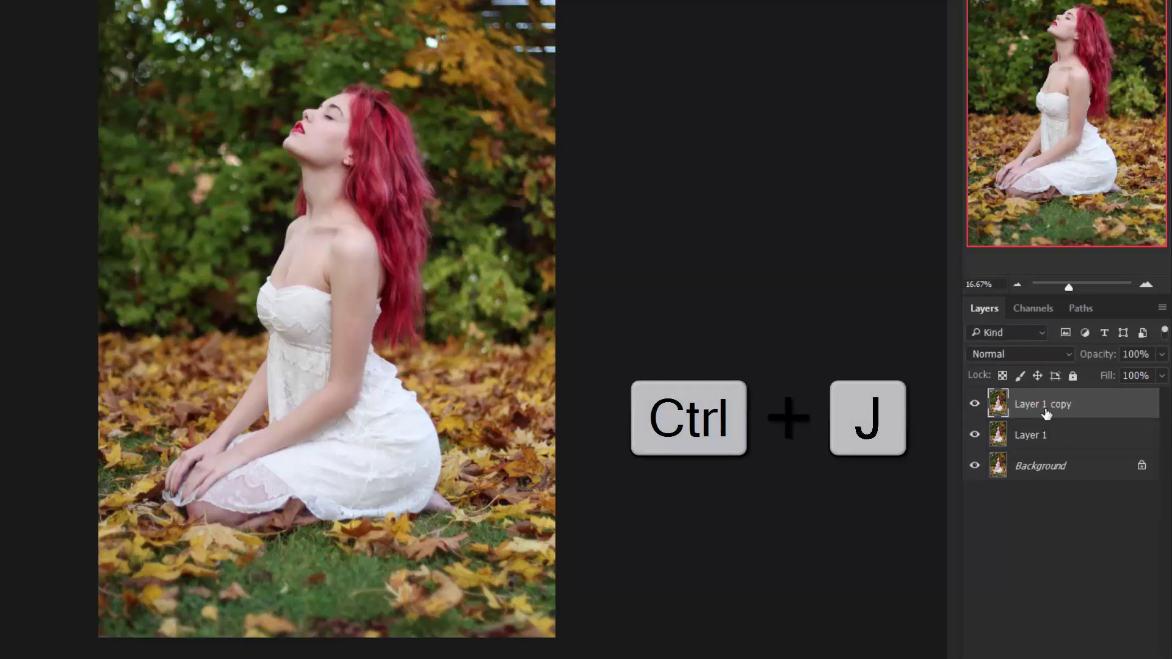
{"action": "double_click", "coordinate": [1043, 406]}
{"action": "type", "text": "model"}
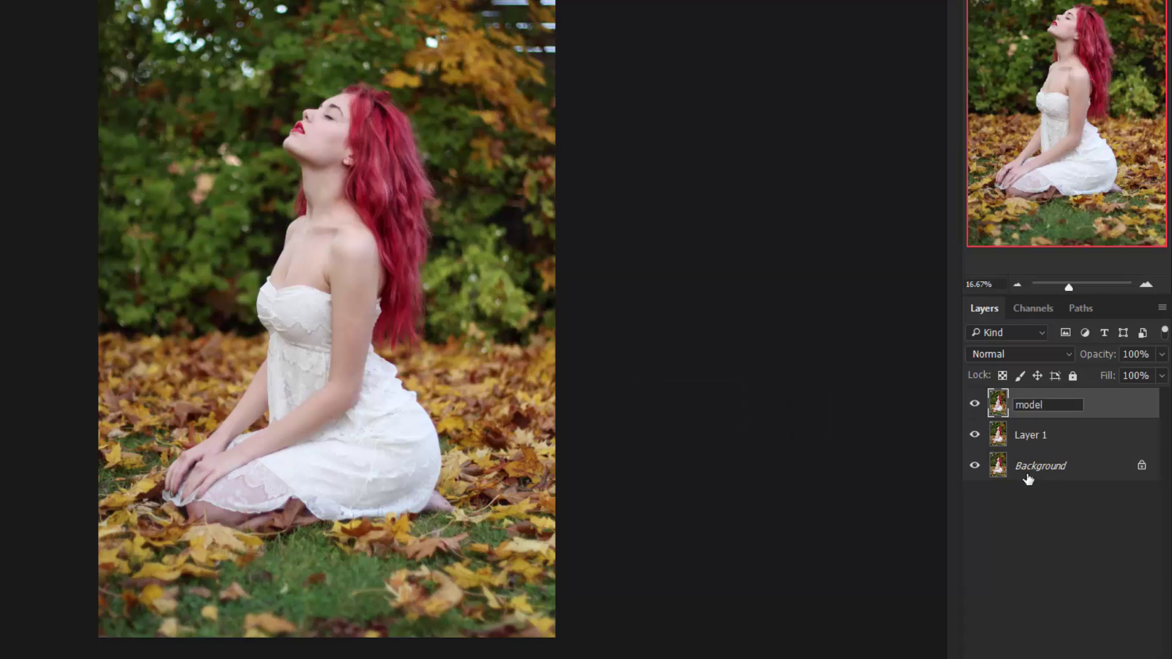
{"action": "key", "text": "Return"}
{"action": "double_click", "coordinate": [1028, 437]}
{"action": "type", "text": "blur"}
{"action": "key", "text": "Return"}
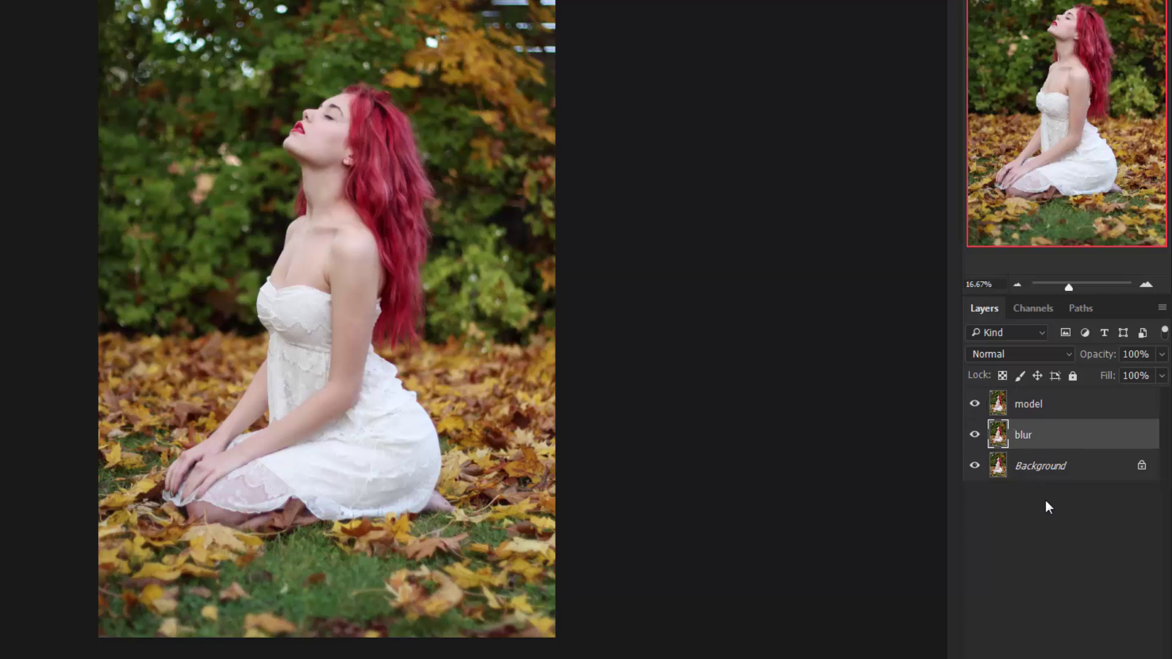
Hide the blur and Background layers and make model the active layer.
{"action": "left_click", "coordinate": [975, 435]}
{"action": "left_click", "coordinate": [975, 466]}
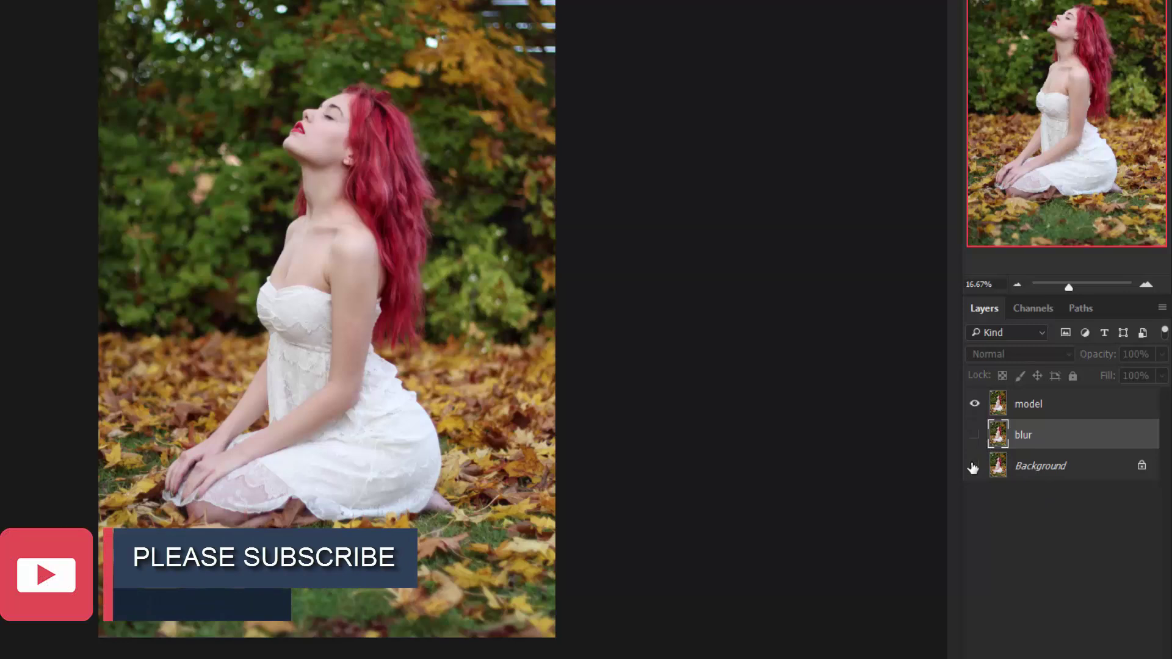
{"action": "left_click", "coordinate": [1026, 498]}
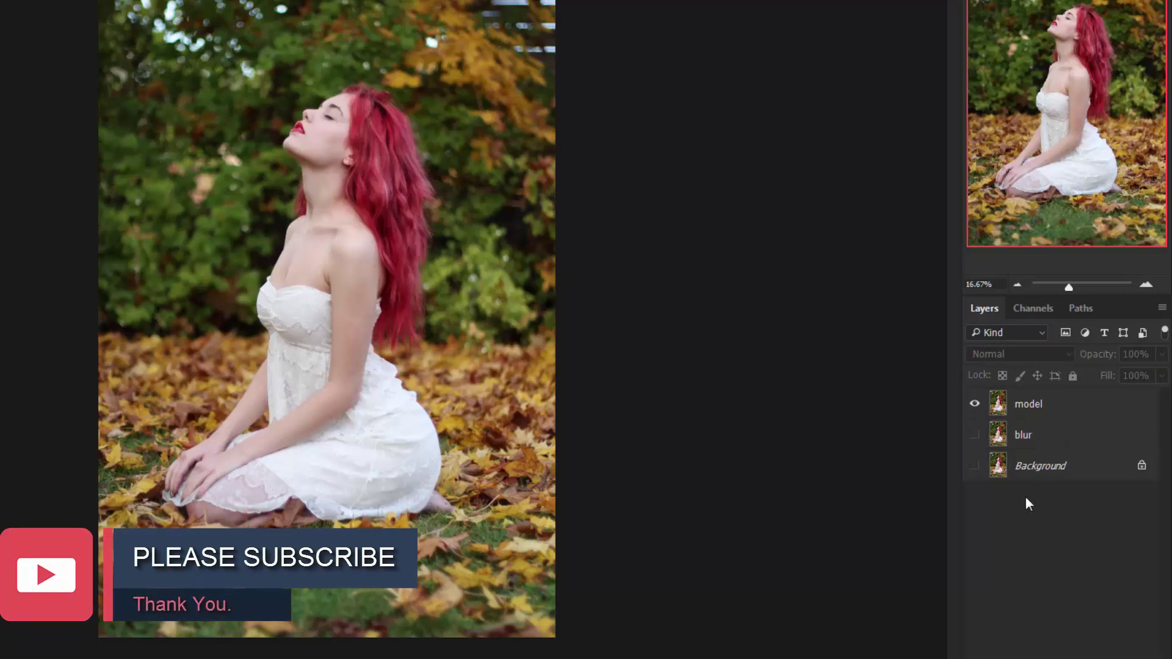
{"action": "left_click", "coordinate": [1028, 405]}
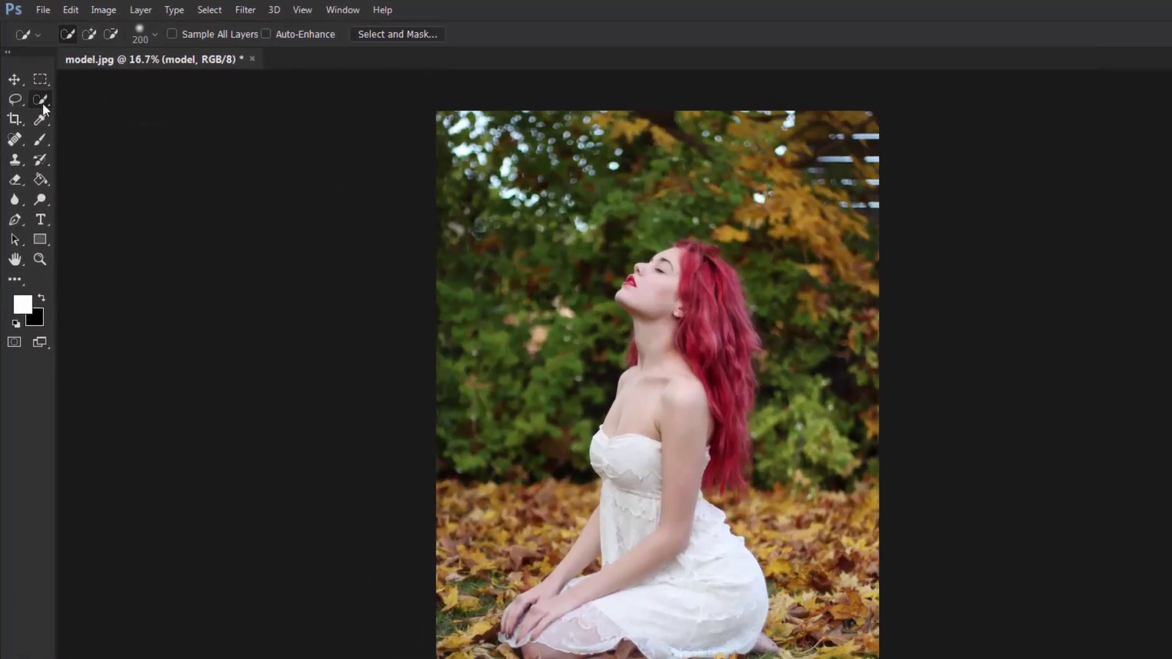
Switch to the Quick Selection tool in add mode with a 200 px, 0% hardness brush.
{"action": "right_click", "coordinate": [42, 102]}
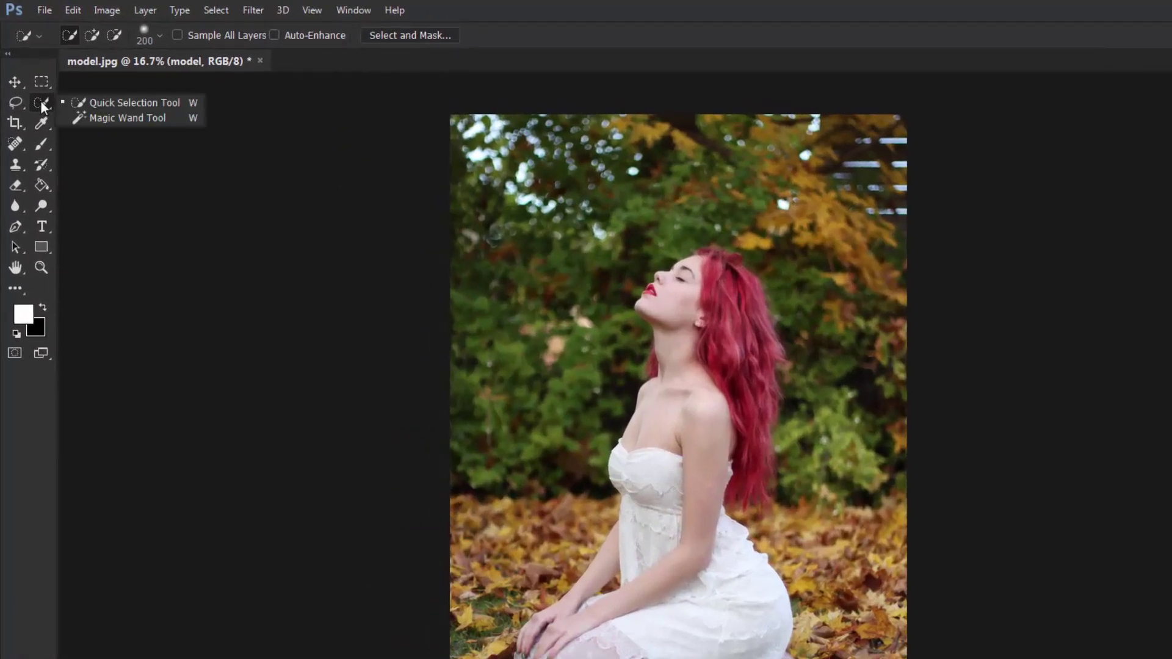
{"action": "left_click", "coordinate": [98, 101]}
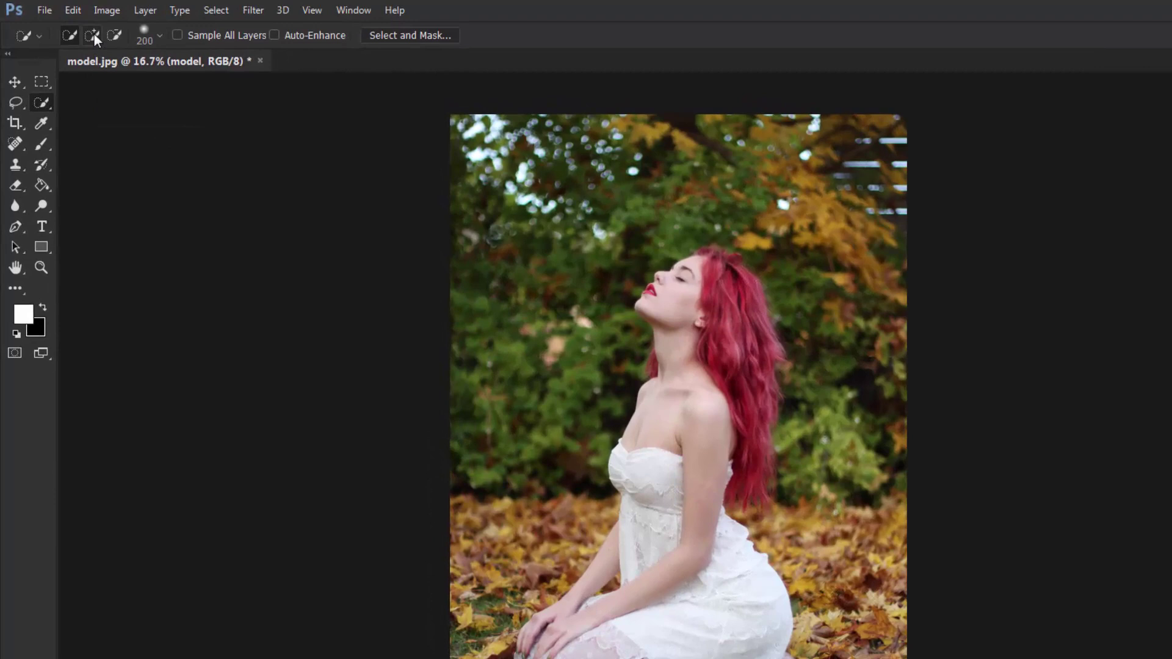
{"action": "left_click", "coordinate": [156, 35]}
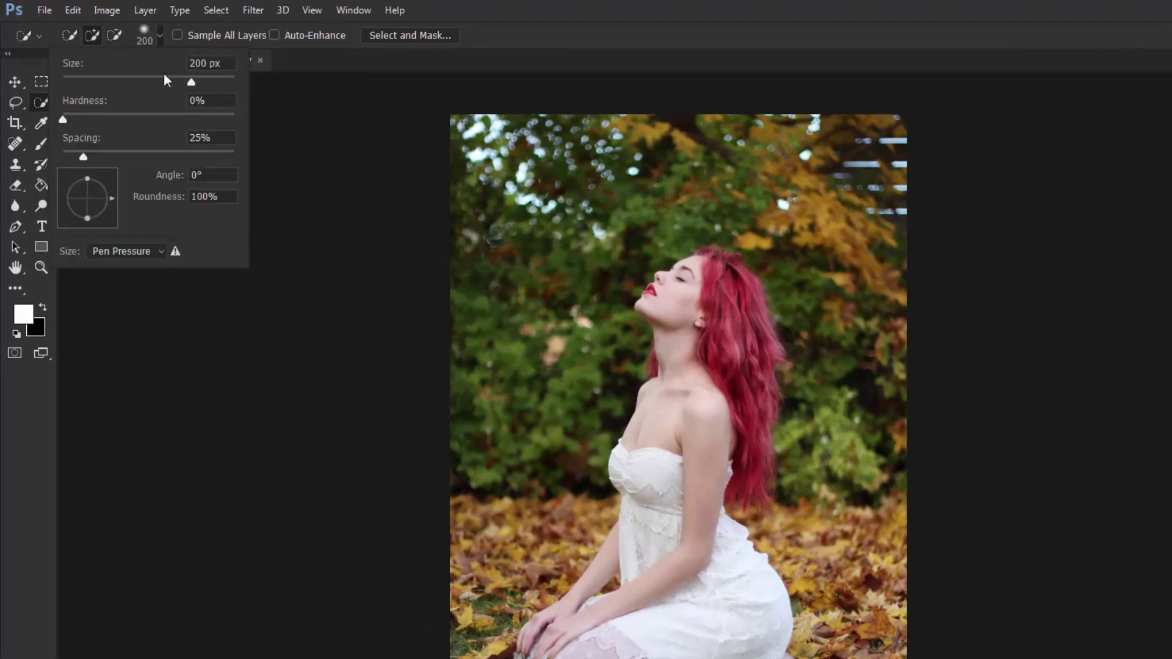
{"action": "double_click", "coordinate": [212, 98]}
{"action": "left_click", "coordinate": [156, 32]}
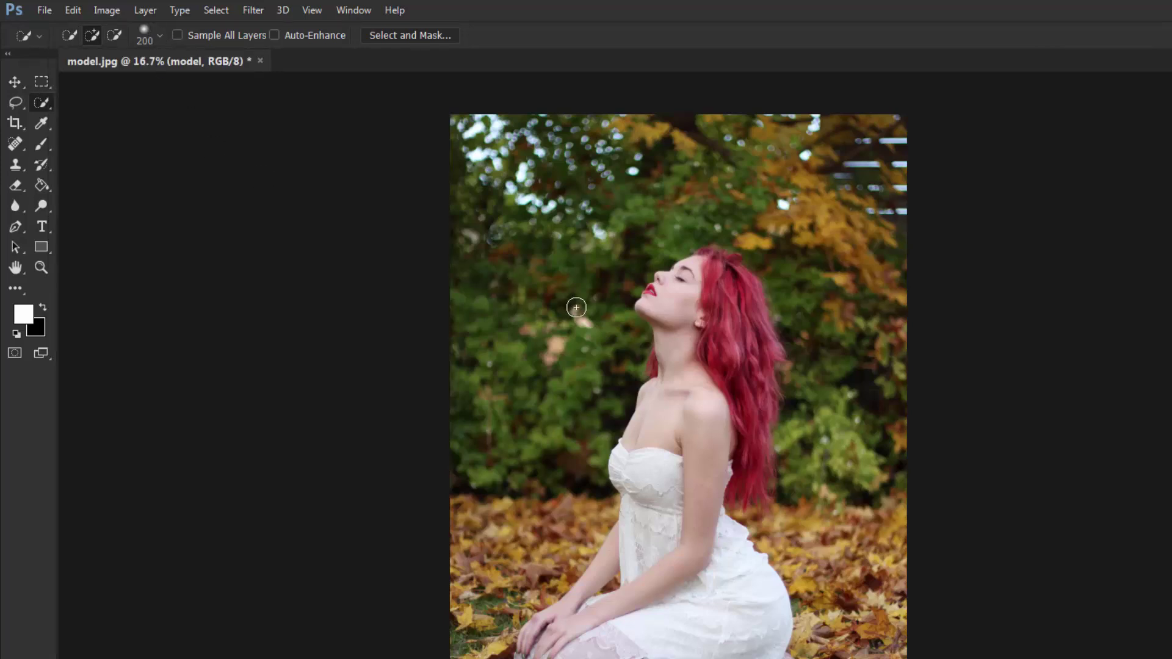
Zoom to 50% and paint a 70 px quick selection over the woman's face and upper hair.
{"action": "key", "text": "bracketleft"}
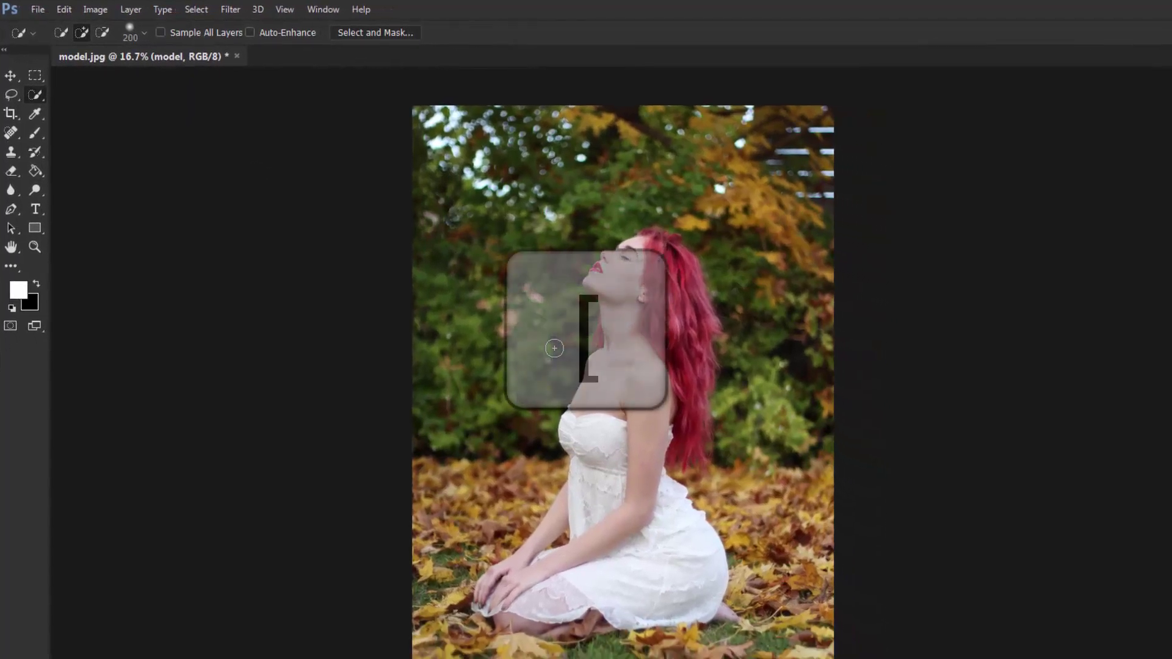
{"action": "key", "text": "bracketright"}
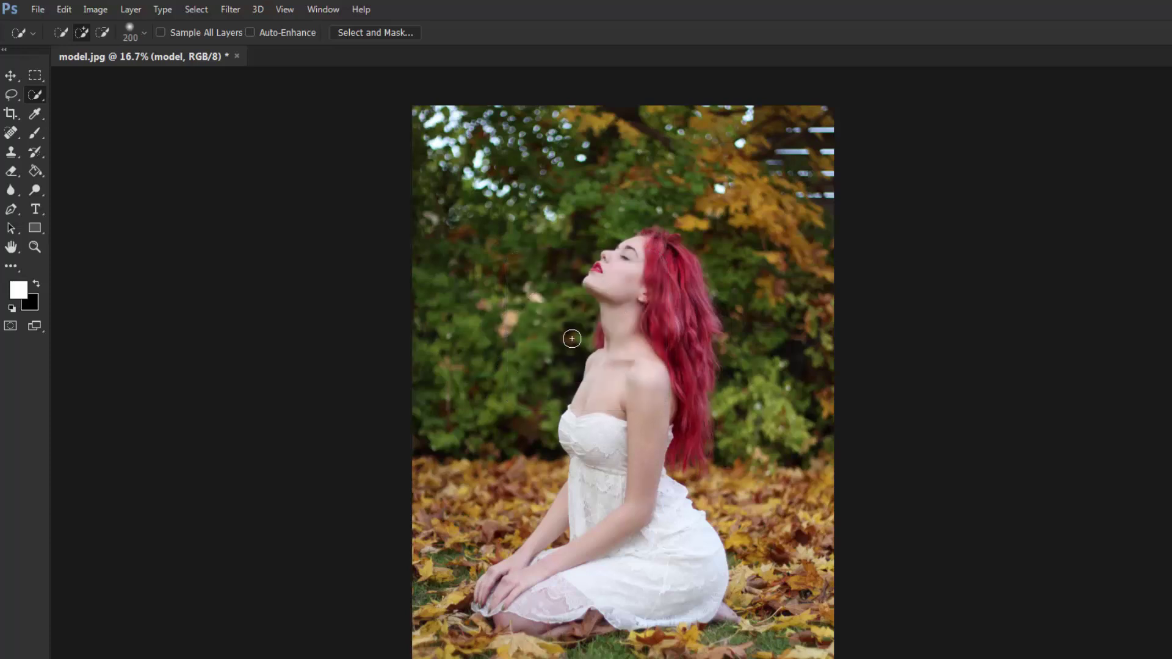
{"action": "key", "text": "ctrl+plus"}
{"action": "key", "text": "ctrl+plus"}
{"action": "key", "text": "ctrl+plus"}
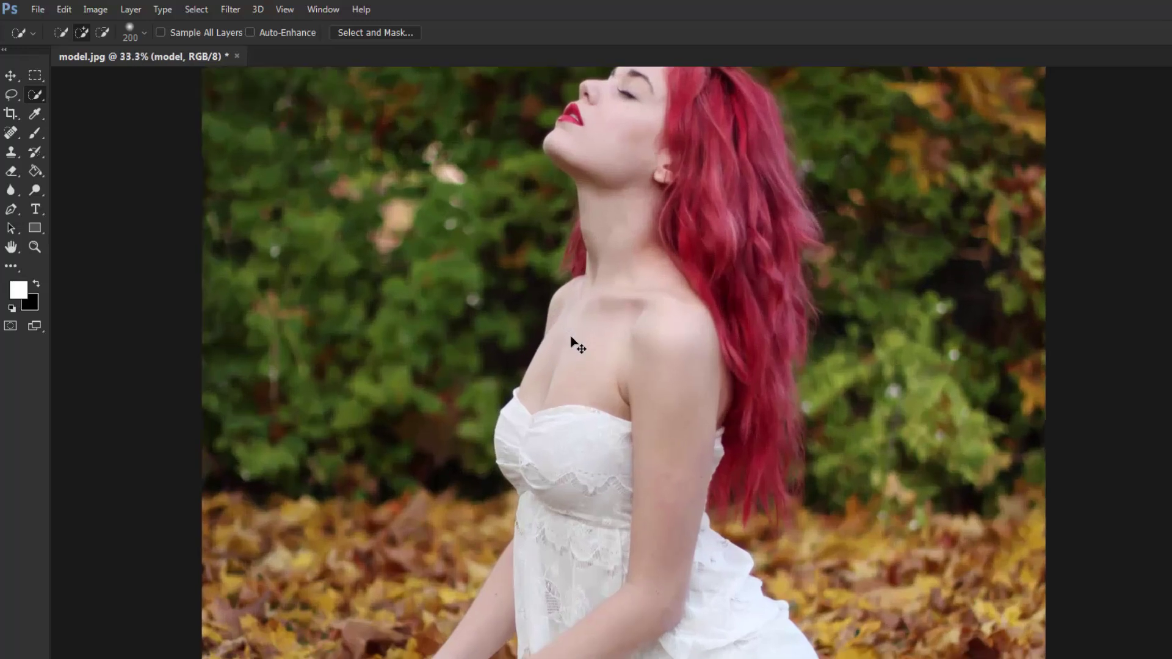
{"action": "scroll", "coordinate": [626, 516], "scroll_direction": "up", "scroll_amount": 5}
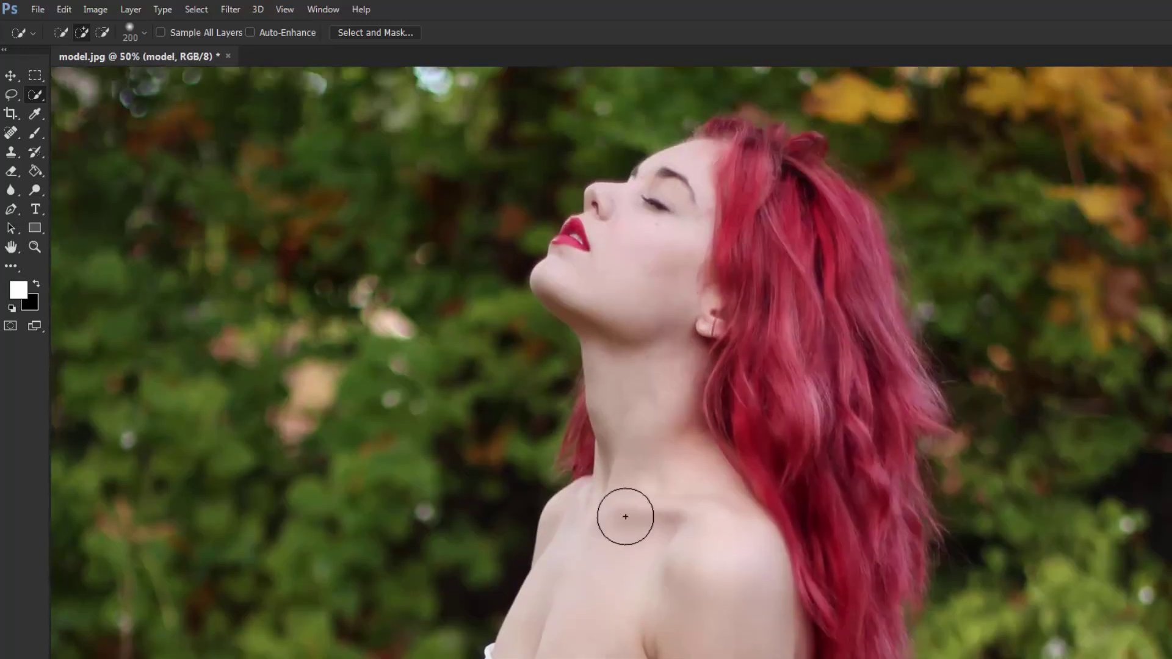
{"action": "key", "text": "bracketleft"}
{"action": "key", "text": "bracketleft"}
{"action": "key", "text": "bracketleft"}
{"action": "key", "text": "bracketleft"}
{"action": "key", "text": "bracketleft"}
{"action": "key", "text": "bracketleft"}
{"action": "key", "text": "bracketleft"}
{"action": "mouse_move", "coordinate": [656, 280]}
{"action": "left_mouse_down"}
{"action": "mouse_move", "coordinate": [705, 194]}
{"action": "mouse_move", "coordinate": [685, 230]}
{"action": "mouse_move", "coordinate": [787, 270]}
{"action": "mouse_move", "coordinate": [796, 300]}
{"action": "mouse_move", "coordinate": [823, 299]}
{"action": "mouse_move", "coordinate": [845, 225]}
{"action": "mouse_move", "coordinate": [857, 250]}
{"action": "mouse_move", "coordinate": [404, 321]}
{"action": "left_mouse_up"}
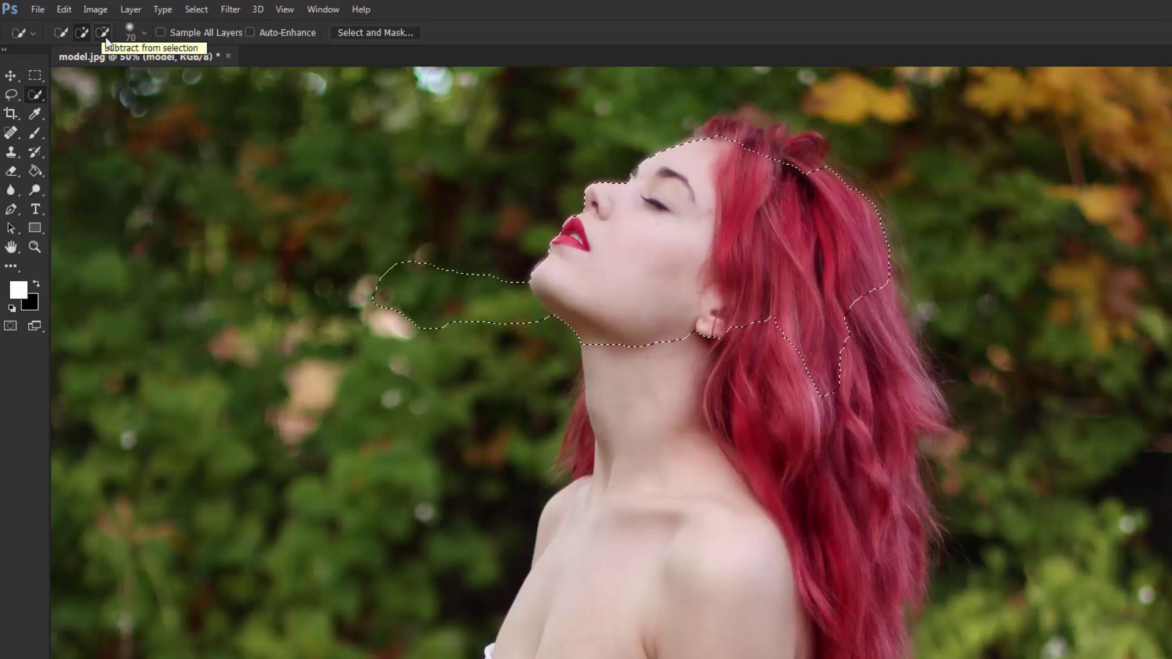
Subtract the stray background left of the face and the small lobe below the chin.
{"action": "key", "text": "alt"}
{"action": "left_click_drag", "start_coordinate": [401, 255], "coordinate": [390, 345]}
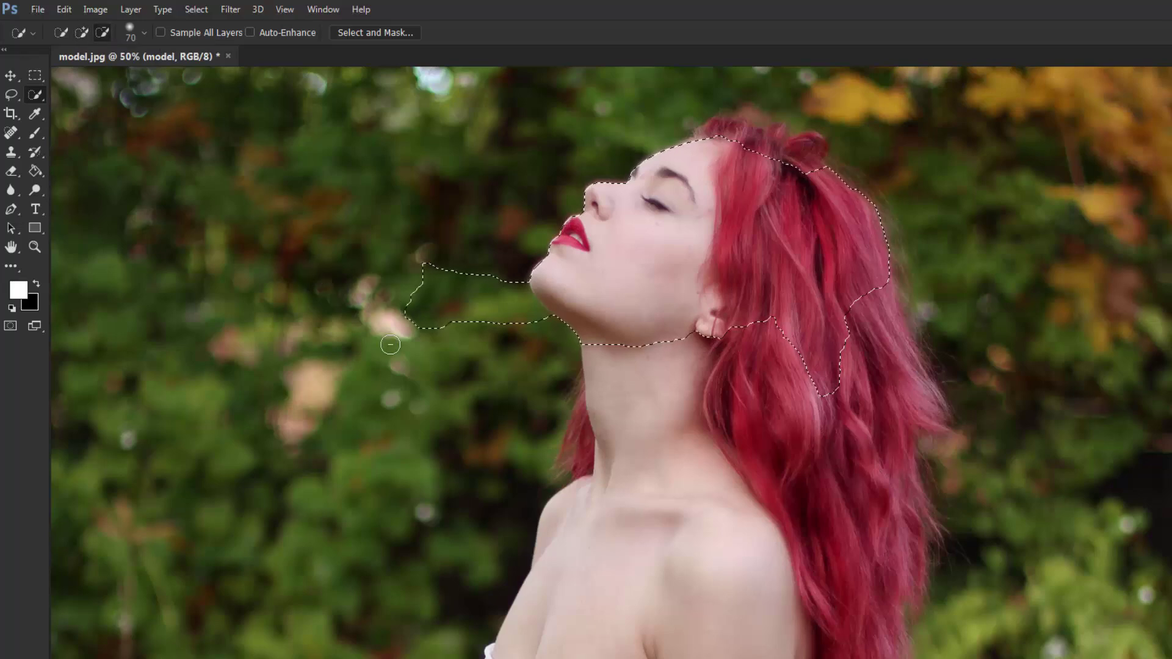
{"action": "left_click", "coordinate": [504, 325]}
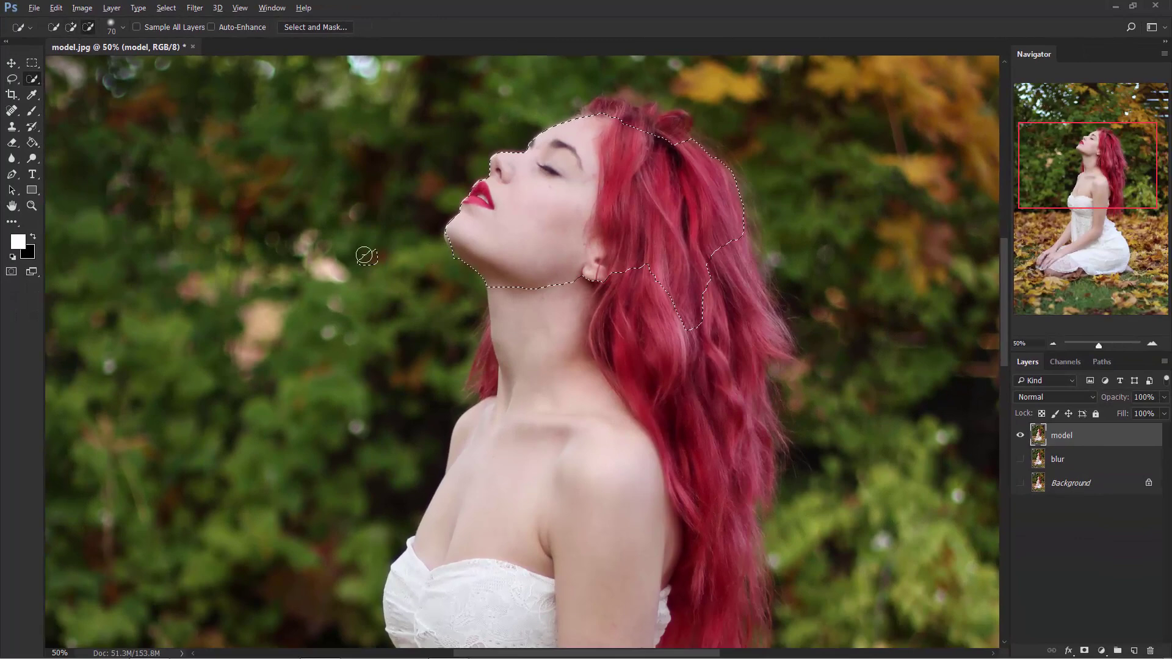
Extend the selection over her lips, chin, neck, shoulders and dress.
{"action": "left_click", "coordinate": [516, 261]}
{"action": "left_click_drag", "start_coordinate": [537, 381], "coordinate": [414, 531]}
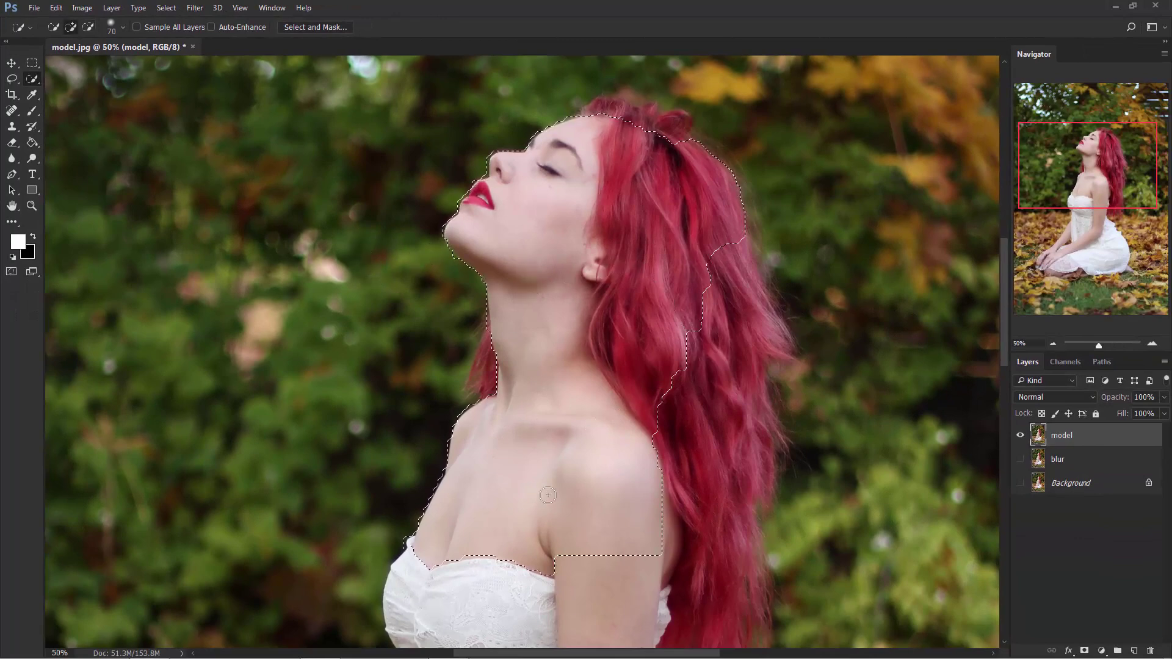
{"action": "scroll", "coordinate": [513, 254], "scroll_direction": "down", "scroll_amount": 5}
{"action": "left_click_drag", "start_coordinate": [513, 254], "coordinate": [425, 459]}
{"action": "scroll", "coordinate": [425, 459], "scroll_direction": "down", "scroll_amount": 5}
{"action": "left_click_drag", "start_coordinate": [536, 296], "coordinate": [414, 518]}
{"action": "left_click_drag", "start_coordinate": [713, 410], "coordinate": [569, 399]}
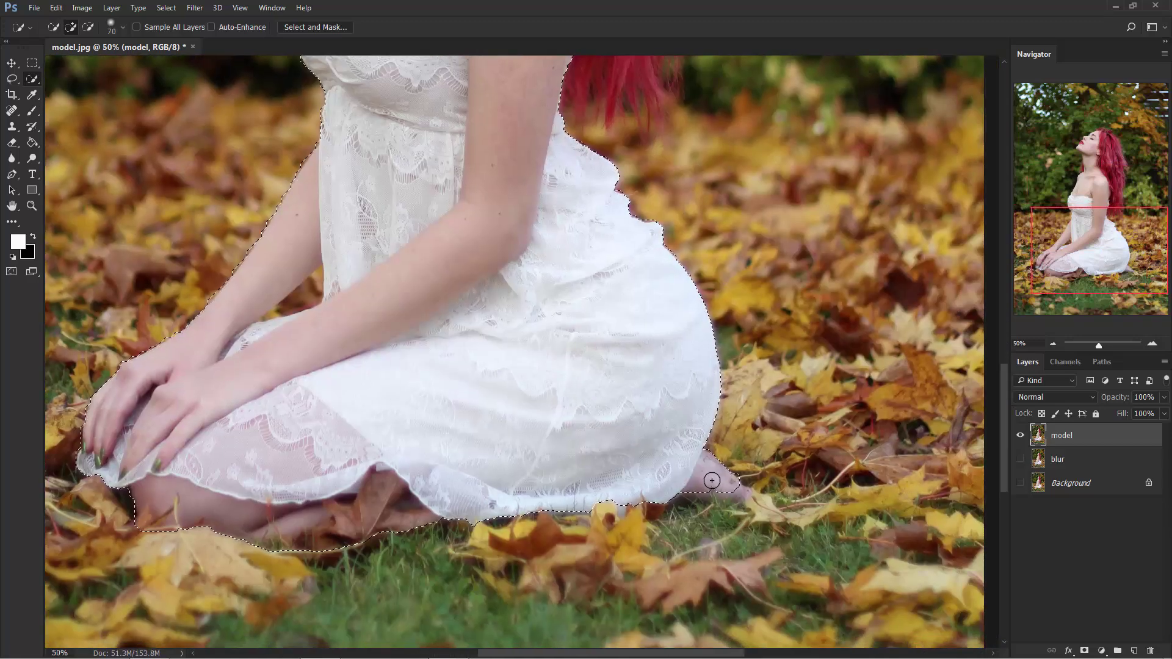
{"action": "scroll", "coordinate": [569, 399], "scroll_direction": "up", "scroll_amount": 7}
{"action": "left_click_drag", "start_coordinate": [672, 302], "coordinate": [414, 249]}
{"action": "scroll", "coordinate": [414, 248], "scroll_direction": "down", "scroll_amount": 6}
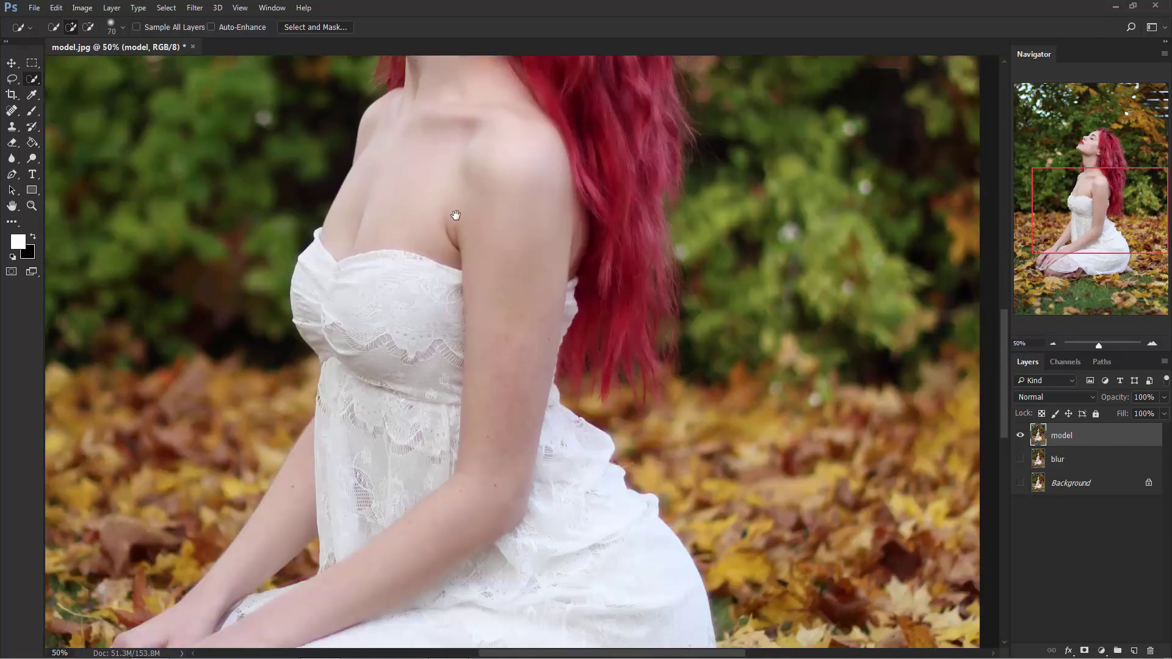
Add her arm to the selection and trim the background patch beside and under it.
{"action": "left_click", "coordinate": [291, 390]}
{"action": "key", "text": "bracketleft"}
{"action": "key", "text": "bracketleft"}
{"action": "key", "text": "bracketleft"}
{"action": "left_click", "coordinate": [276, 393], "text": "alt"}
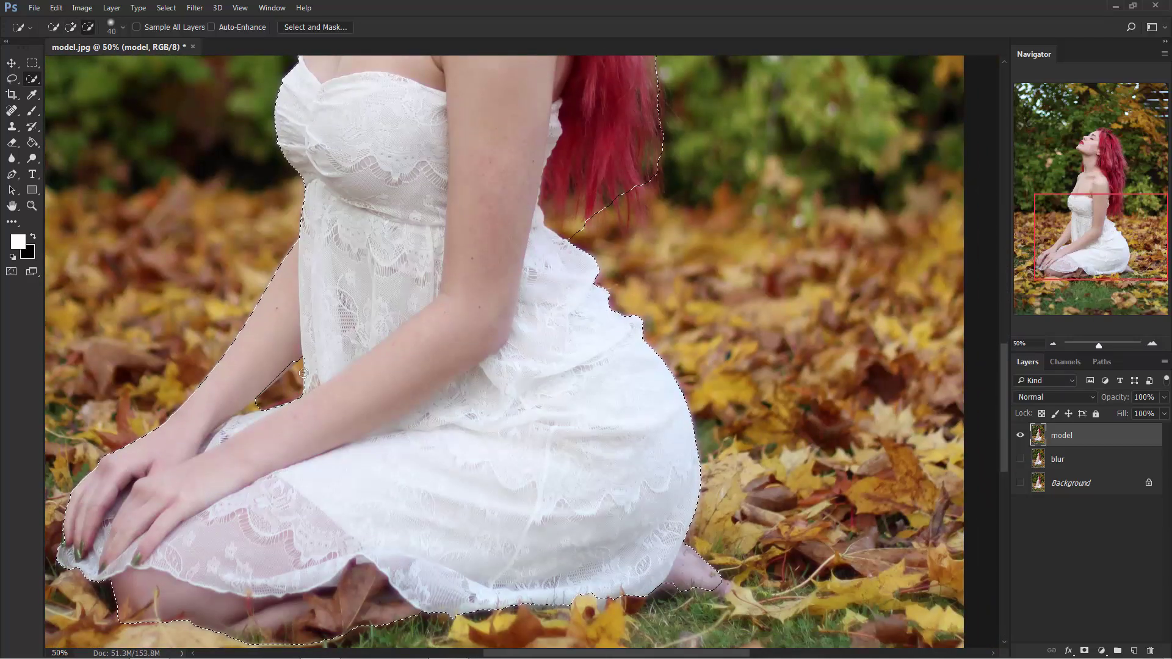
{"action": "left_click", "coordinate": [258, 408]}
{"action": "left_click_drag", "start_coordinate": [281, 322], "coordinate": [358, 484]}
{"action": "left_click_drag", "start_coordinate": [535, 122], "coordinate": [473, 353]}
{"action": "left_click_drag", "start_coordinate": [534, 267], "coordinate": [492, 408]}
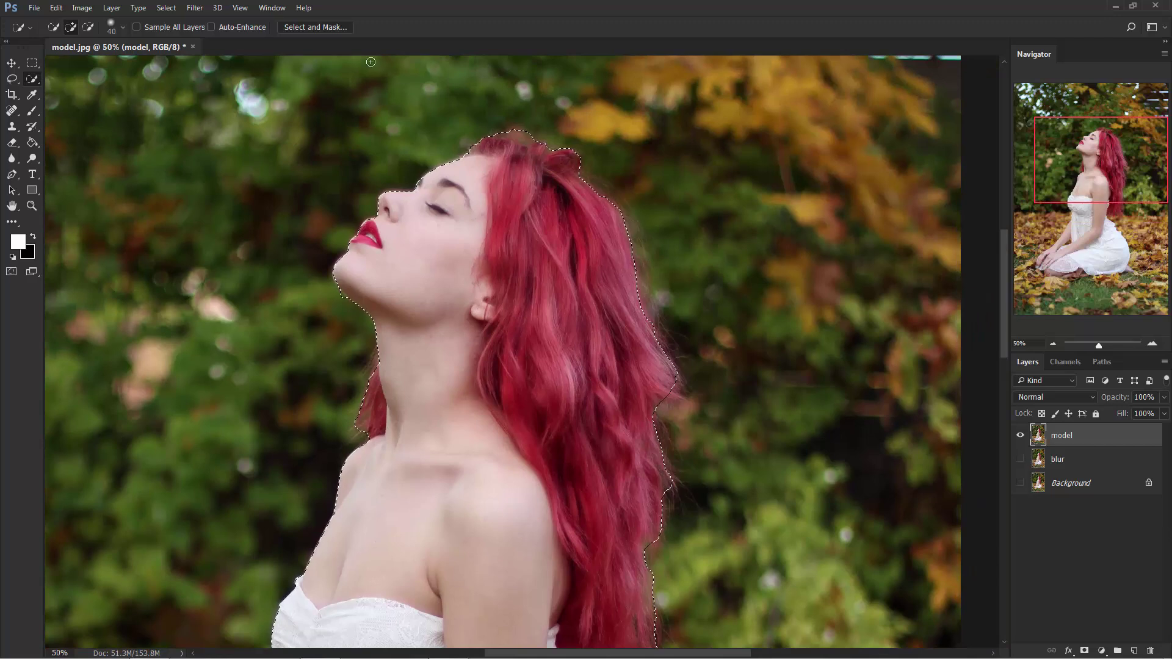
Open Select and Mask and preview the selection with the red Overlay view.
{"action": "left_click", "coordinate": [305, 27]}
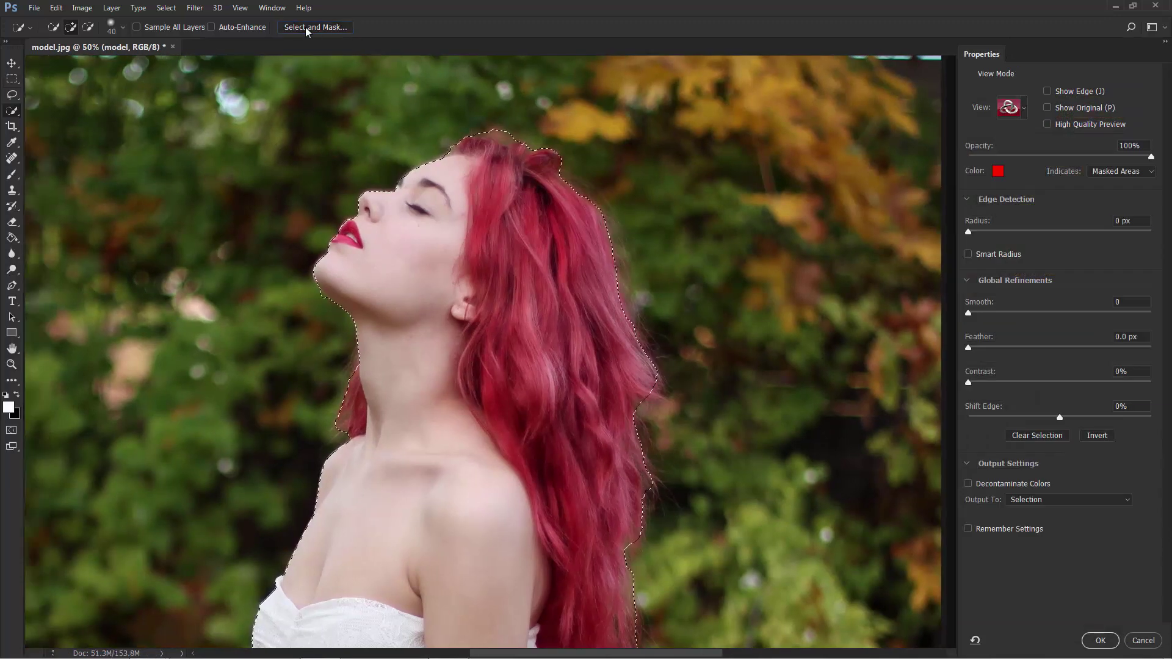
{"action": "left_click", "coordinate": [1026, 105]}
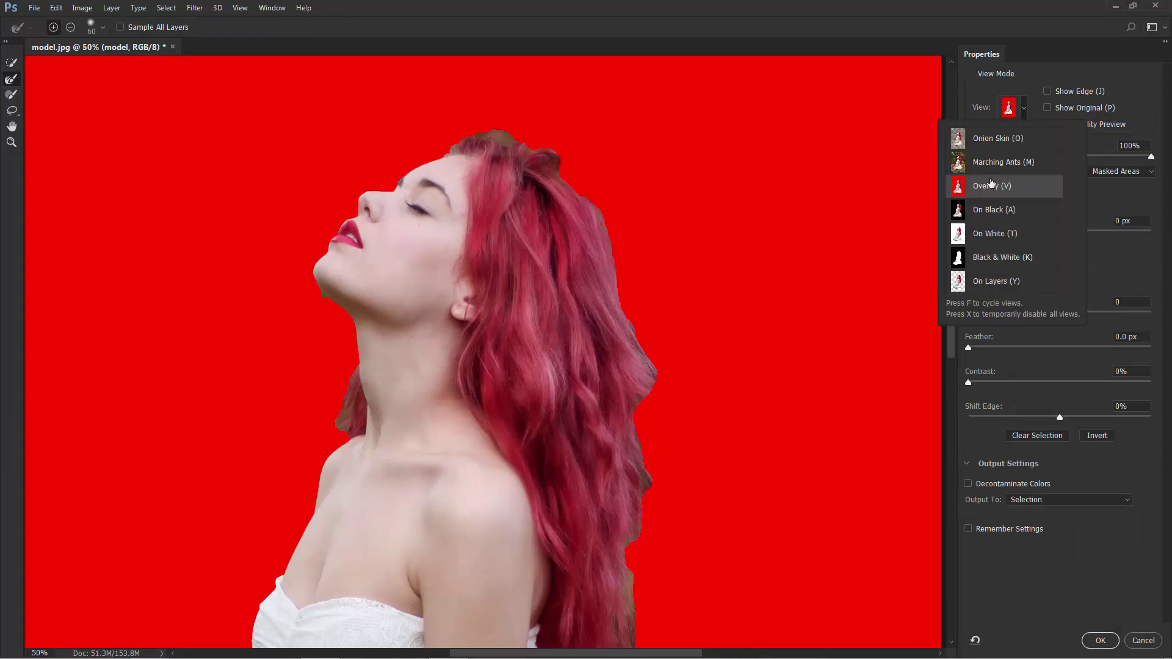
{"action": "left_click", "coordinate": [1024, 110]}
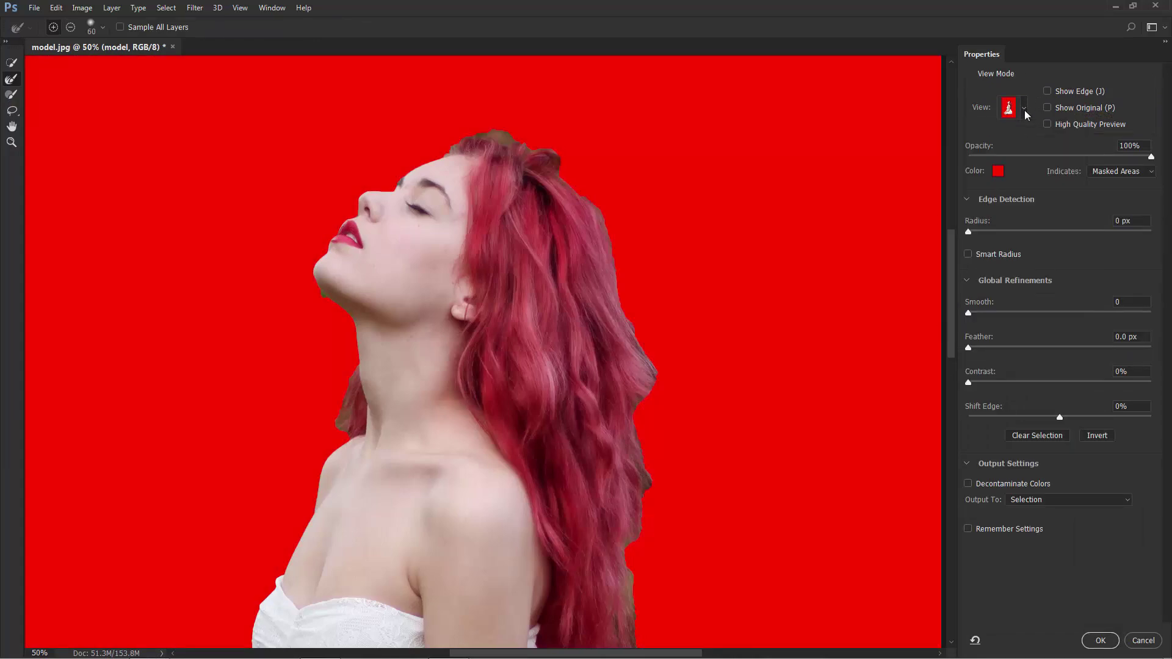
Refine the hair fringe with the Refine Edge Brush and apply the refined selection.
{"action": "left_click", "coordinate": [13, 81]}
{"action": "mouse_move", "coordinate": [445, 148]}
{"action": "left_mouse_down"}
{"action": "mouse_move", "coordinate": [511, 135]}
{"action": "mouse_move", "coordinate": [547, 150]}
{"action": "mouse_move", "coordinate": [493, 132]}
{"action": "mouse_move", "coordinate": [543, 151]}
{"action": "mouse_move", "coordinate": [586, 201]}
{"action": "mouse_move", "coordinate": [616, 271]}
{"action": "mouse_move", "coordinate": [596, 306]}
{"action": "left_mouse_up"}
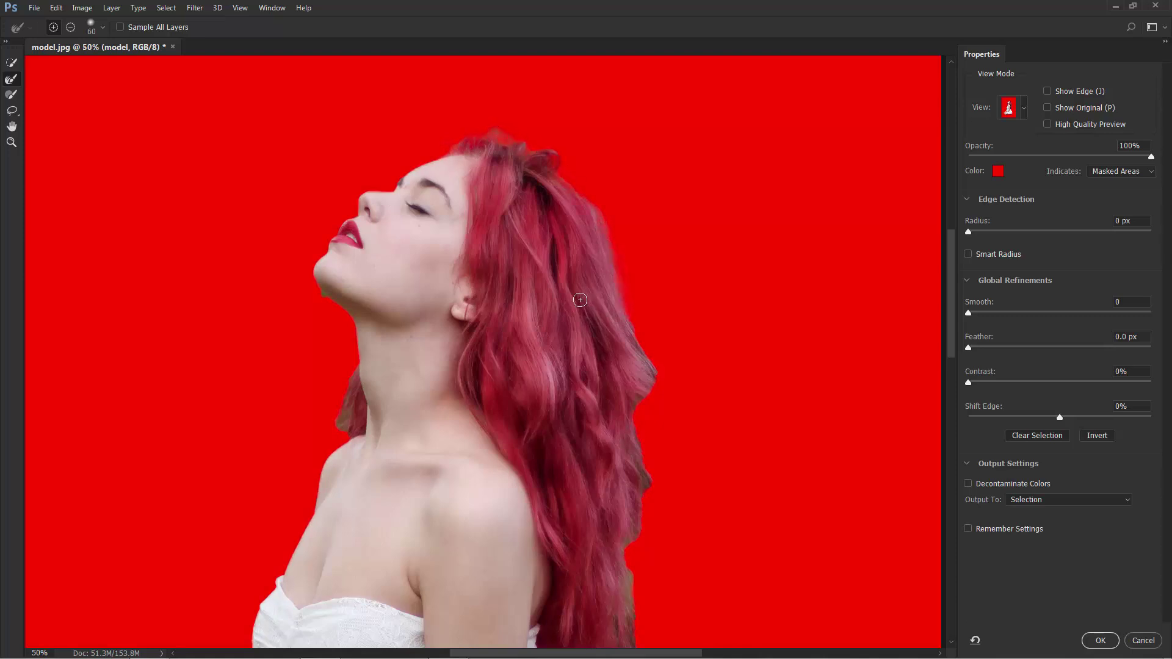
{"action": "key", "text": "ctrl+minus"}
{"action": "key", "text": "ctrl+minus"}
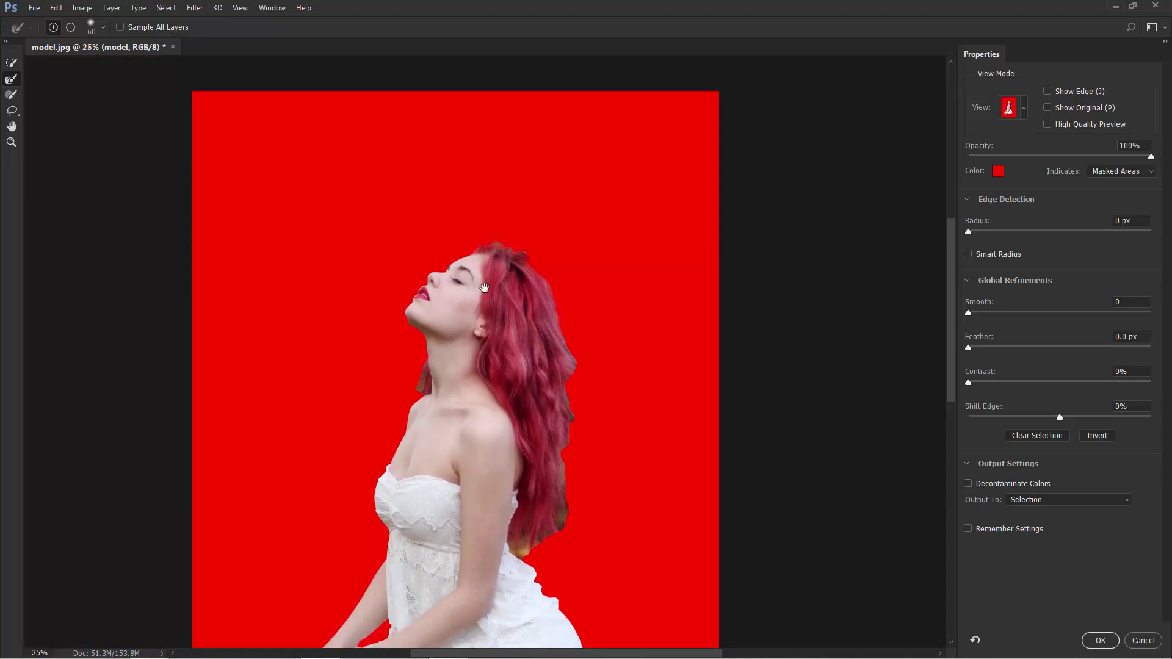
{"action": "mouse_move", "coordinate": [514, 358]}
{"action": "left_mouse_down"}
{"action": "mouse_move", "coordinate": [476, 395]}
{"action": "mouse_move", "coordinate": [463, 392]}
{"action": "mouse_move", "coordinate": [511, 362]}
{"action": "mouse_move", "coordinate": [514, 312]}
{"action": "left_mouse_up"}
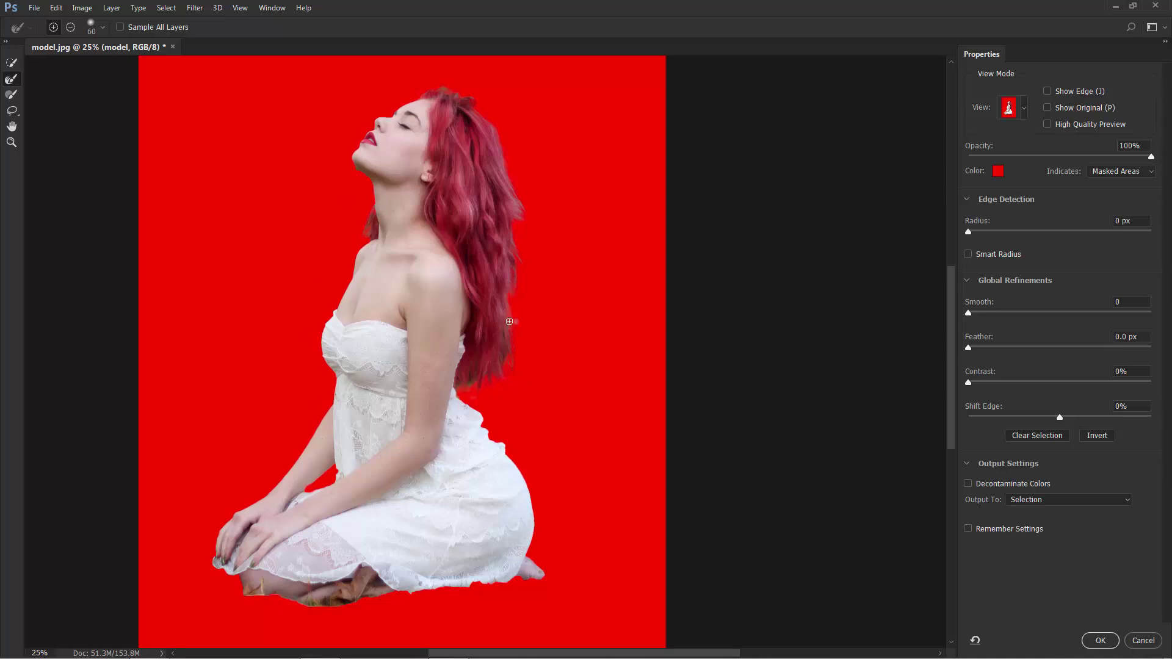
{"action": "key", "text": "alt"}
{"action": "key", "text": "alt"}
{"action": "left_click", "coordinate": [1101, 640]}
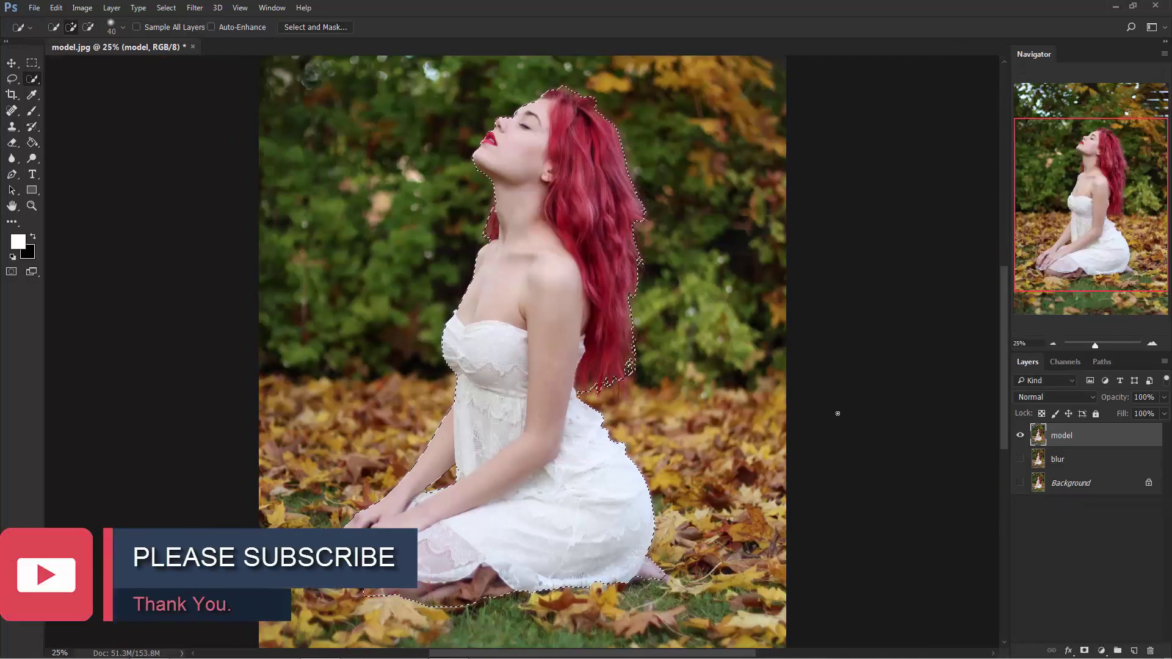
Add a layer mask to the model layer, then show and select the blur layer.
{"action": "left_click", "coordinate": [1084, 651]}
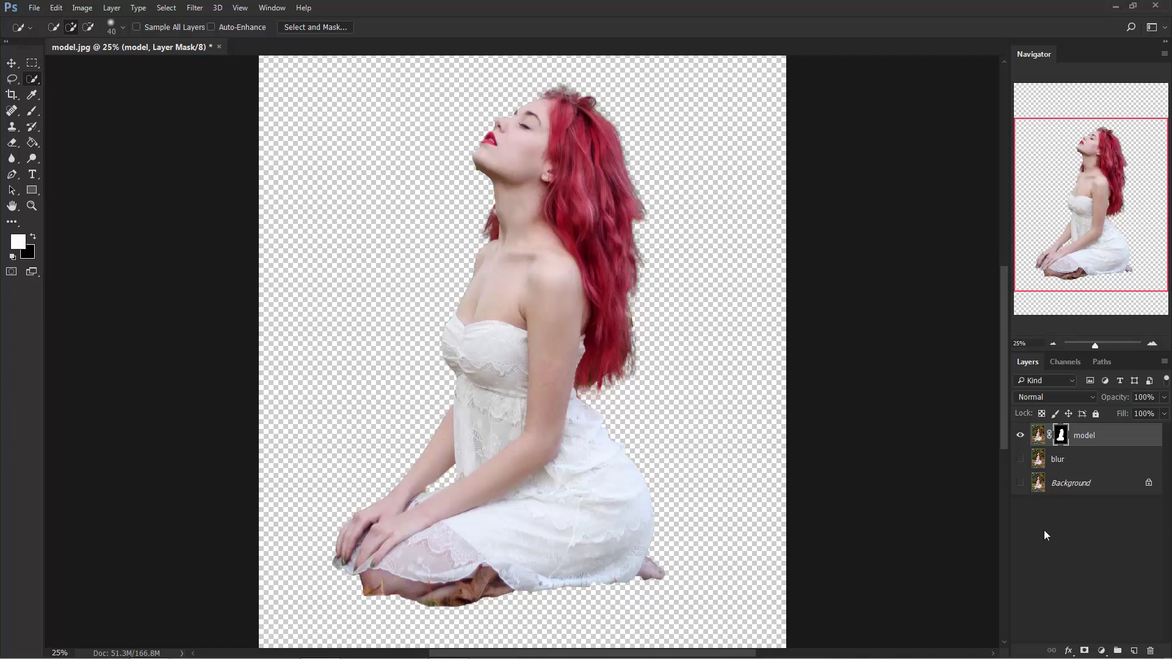
{"action": "left_click", "coordinate": [1020, 460]}
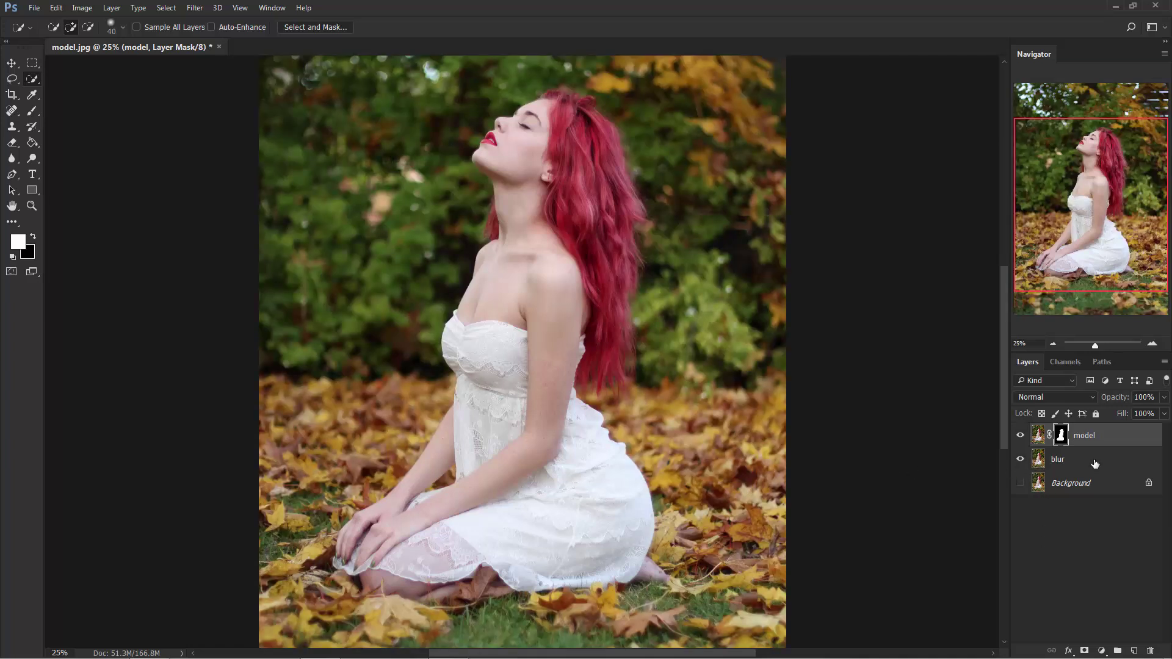
{"action": "left_click", "coordinate": [1068, 462]}
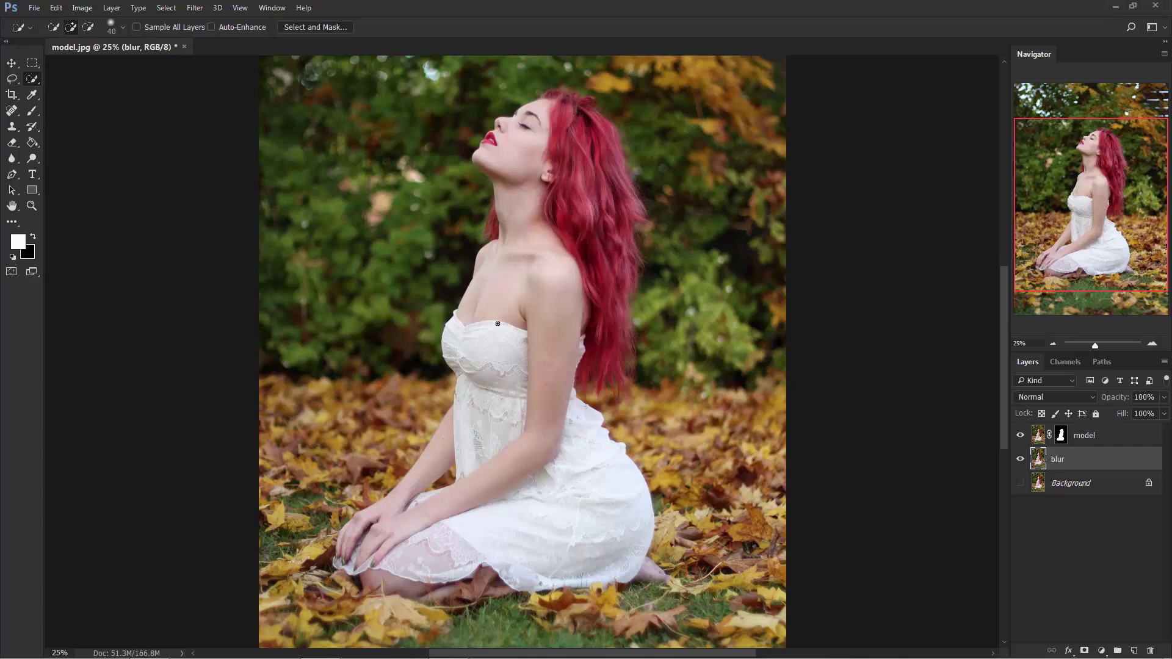
Load the model layer's mask as a selection and expand it by 30 pixels.
{"action": "left_click_drag", "start_coordinate": [1060, 435], "coordinate": [1063, 444]}
{"action": "left_click", "coordinate": [1063, 441], "text": "ctrl"}
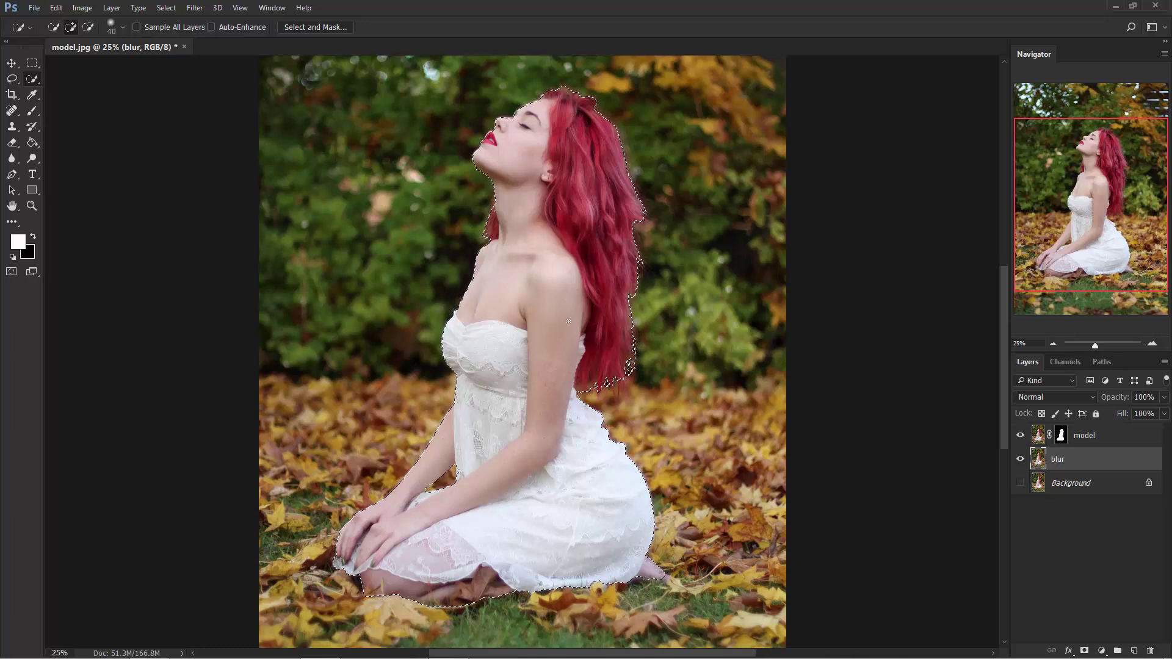
{"action": "left_click", "coordinate": [165, 7]}
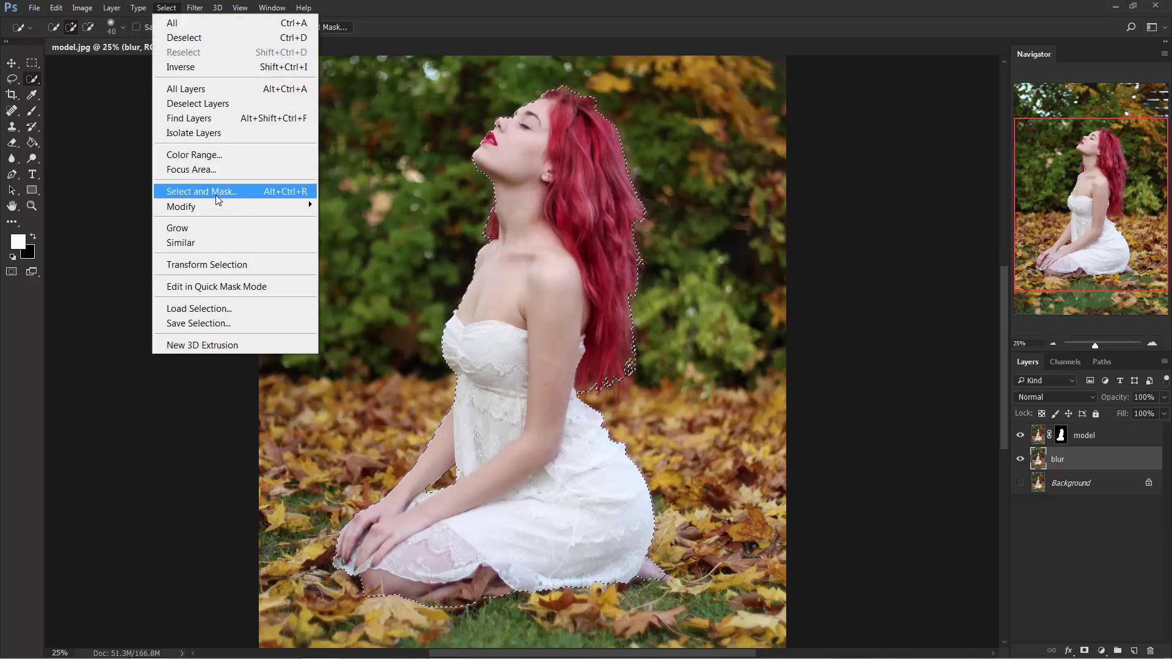
{"action": "mouse_move", "coordinate": [240, 205]}
{"action": "left_click", "coordinate": [348, 235]}
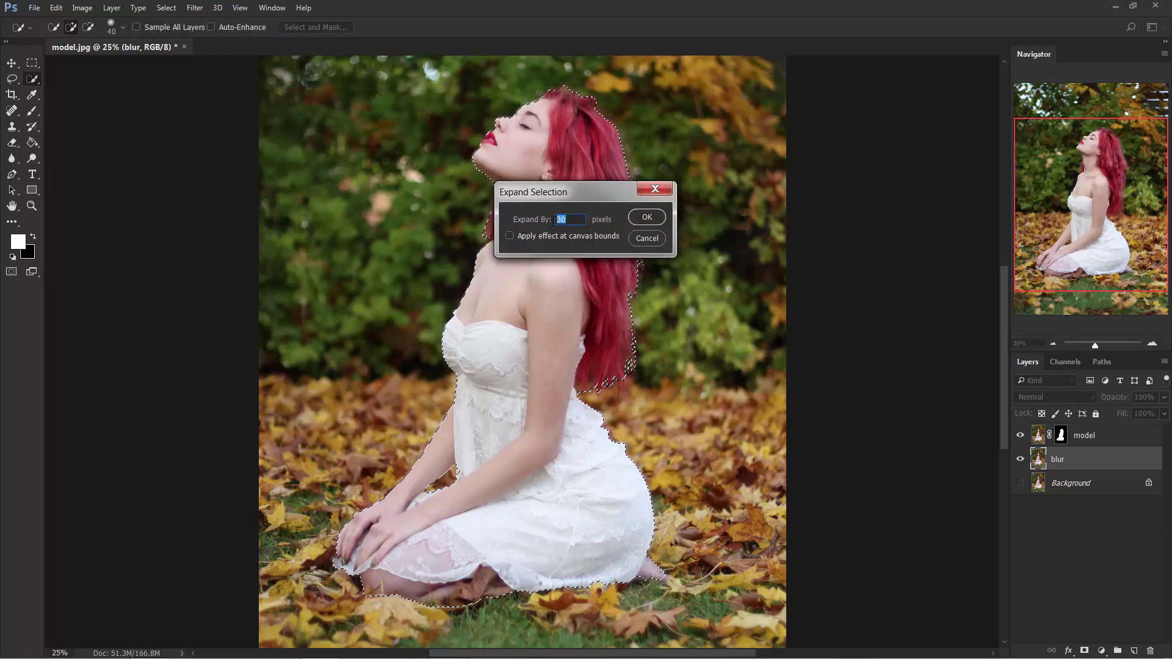
{"action": "left_click", "coordinate": [644, 218]}
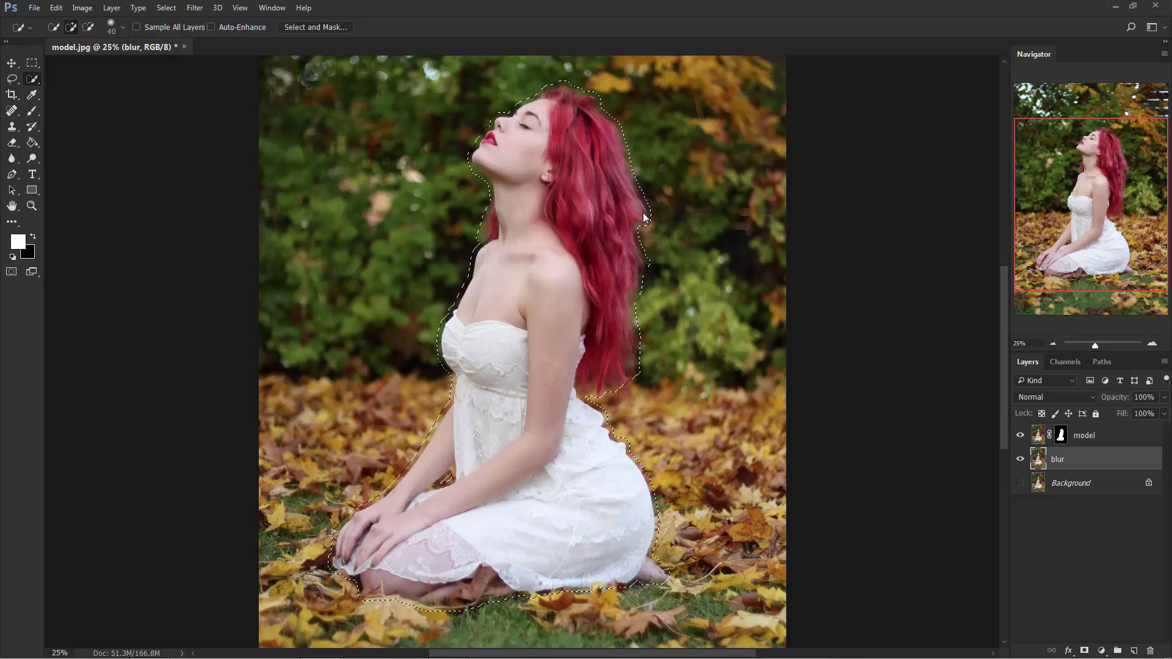
Fill the expanded selection on the blur layer using Content-Aware fill.
{"action": "right_click", "coordinate": [542, 232]}
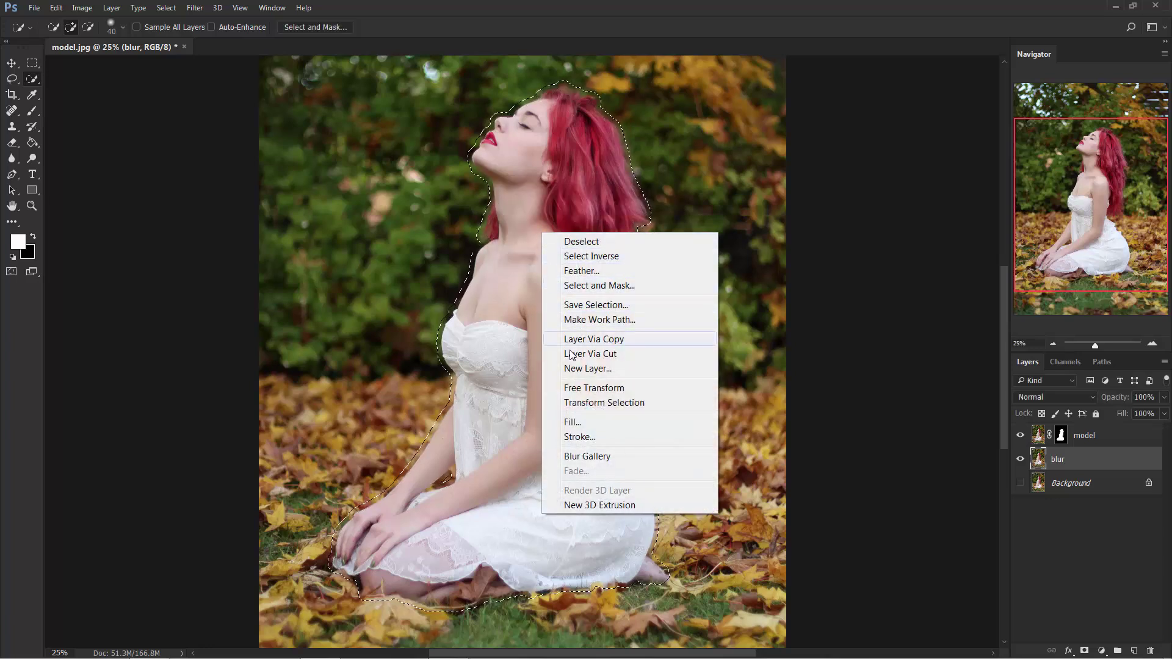
{"action": "left_click", "coordinate": [574, 421]}
{"action": "left_click_drag", "start_coordinate": [750, 172], "coordinate": [598, 191]}
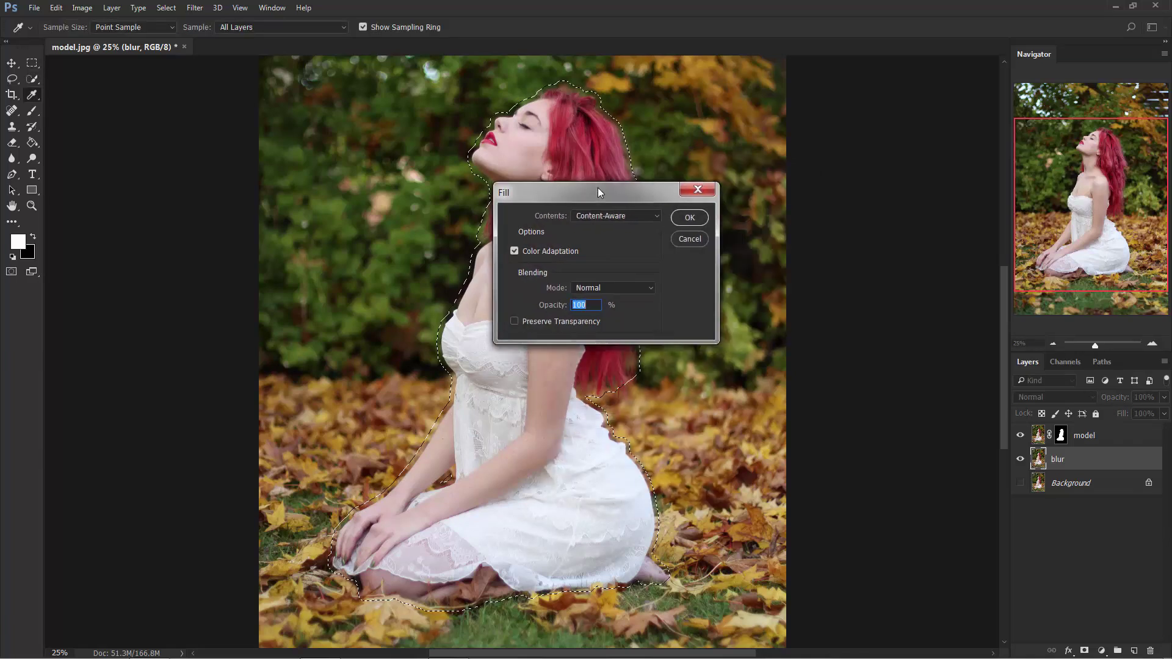
{"action": "left_click", "coordinate": [607, 215]}
{"action": "left_click", "coordinate": [603, 261]}
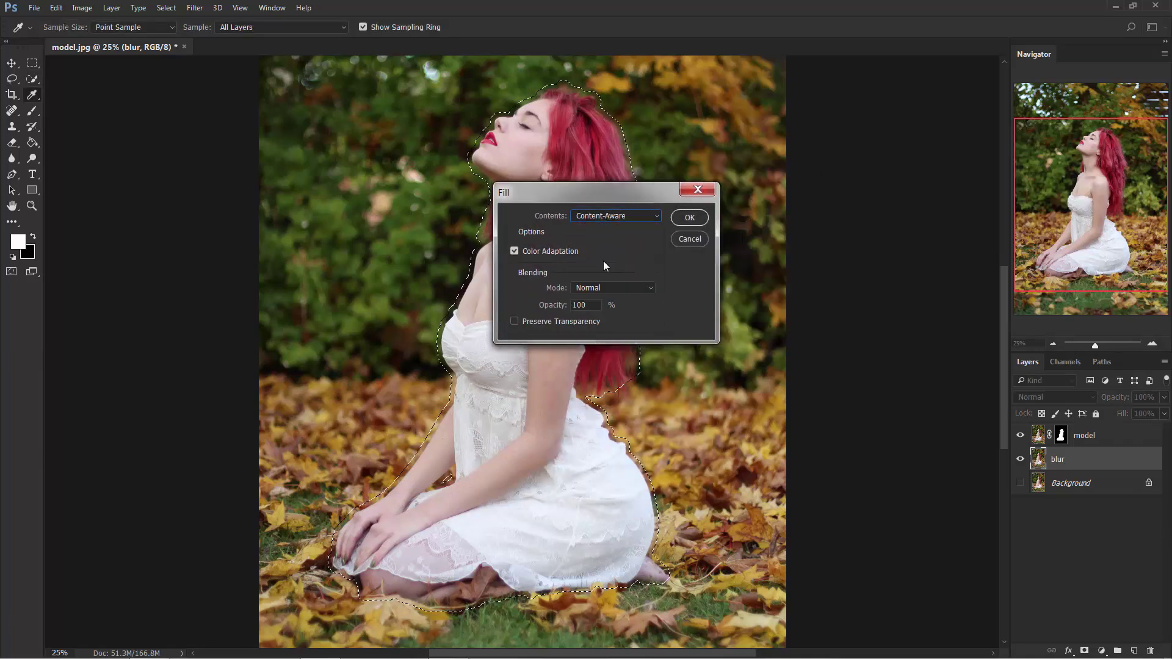
{"action": "left_click", "coordinate": [688, 217]}
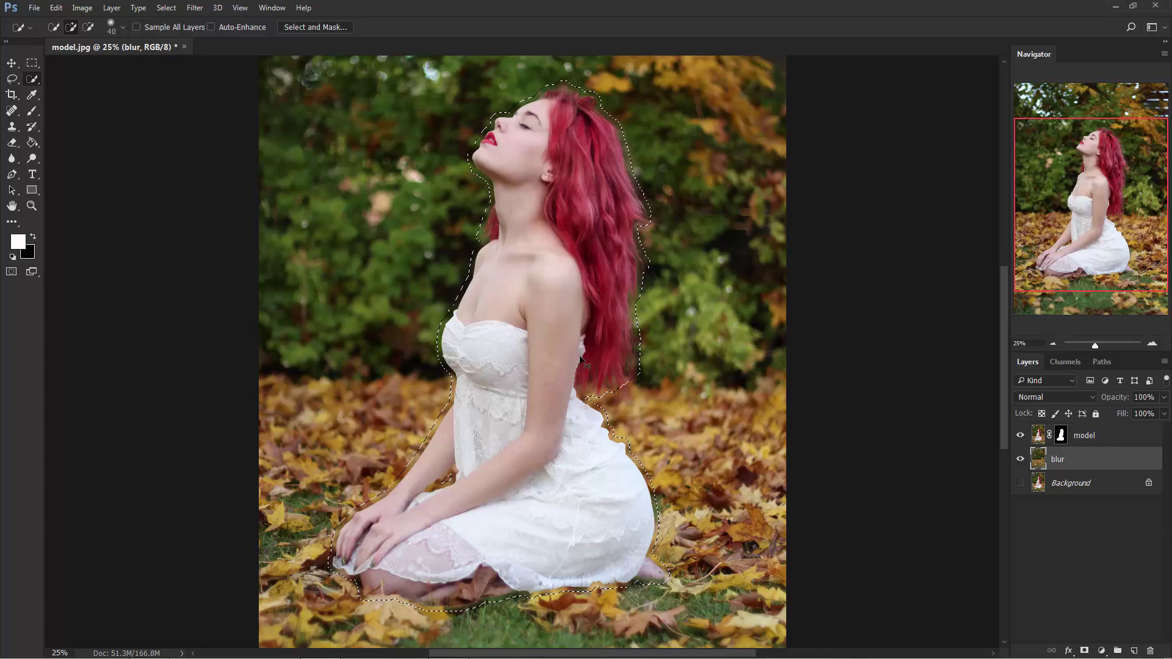
Deselect, then toggle the model layer's visibility to check the fill.
{"action": "key", "text": "ctrl+d"}
{"action": "left_click", "coordinate": [1019, 436]}
{"action": "left_click", "coordinate": [1020, 435]}
{"action": "left_click", "coordinate": [1019, 436]}
{"action": "left_click", "coordinate": [1019, 436]}
Apply a Blur Gallery Tilt-Shift blur to the blur layer with a 300 px amount.
{"action": "left_click", "coordinate": [194, 7]}
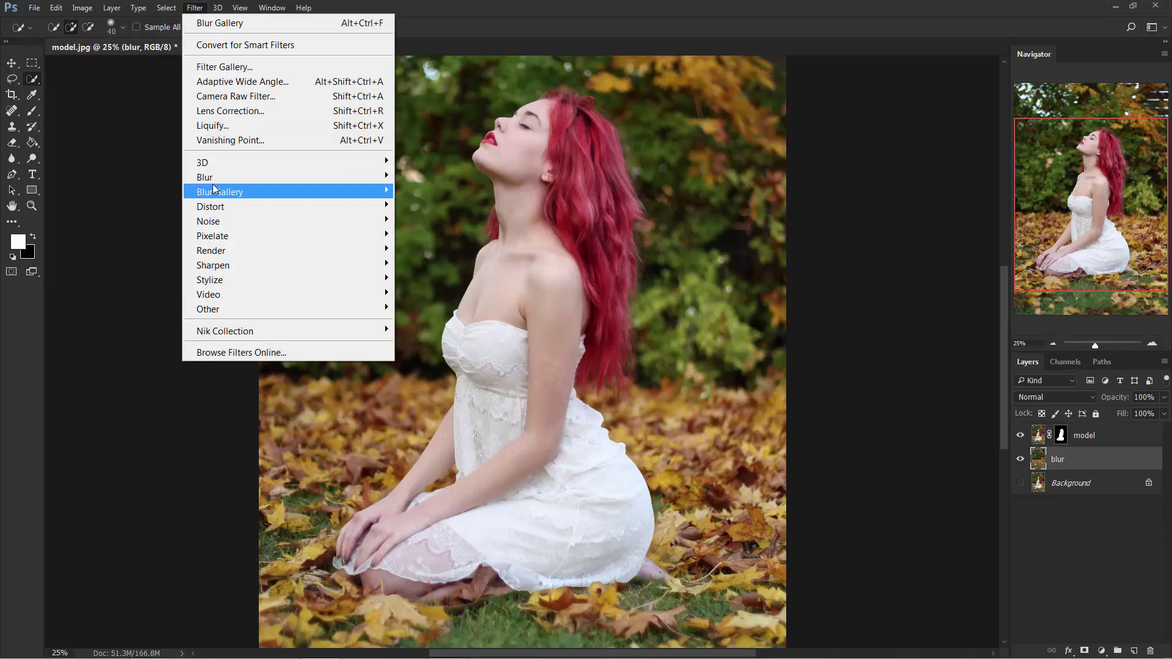
{"action": "mouse_move", "coordinate": [322, 183]}
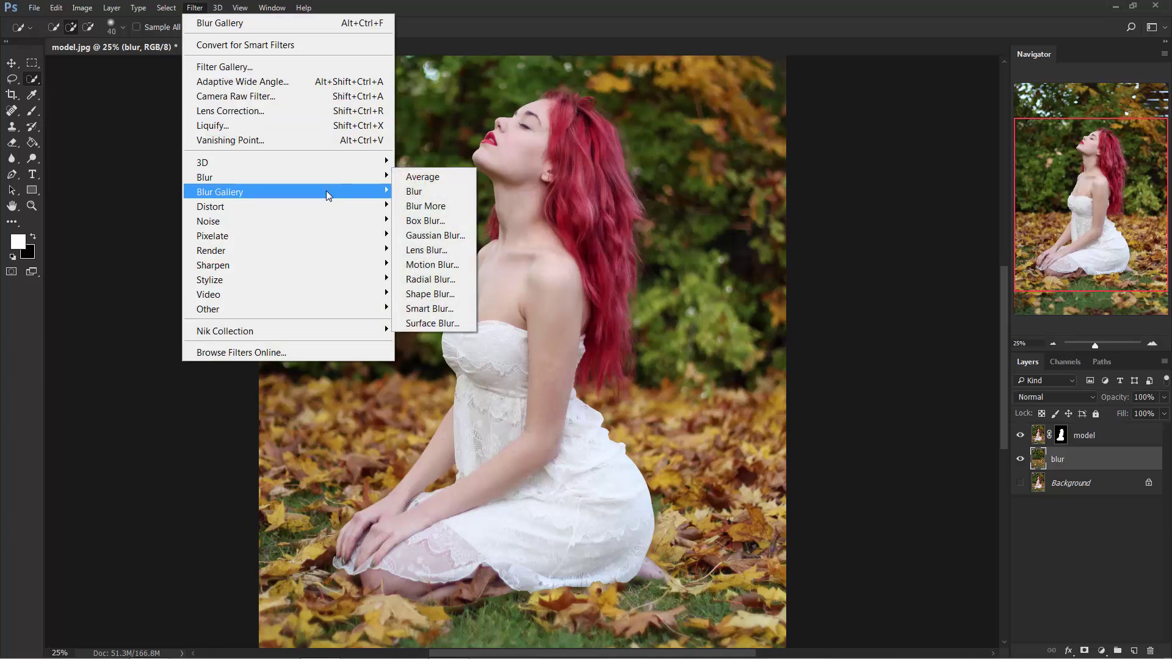
{"action": "mouse_move", "coordinate": [366, 193]}
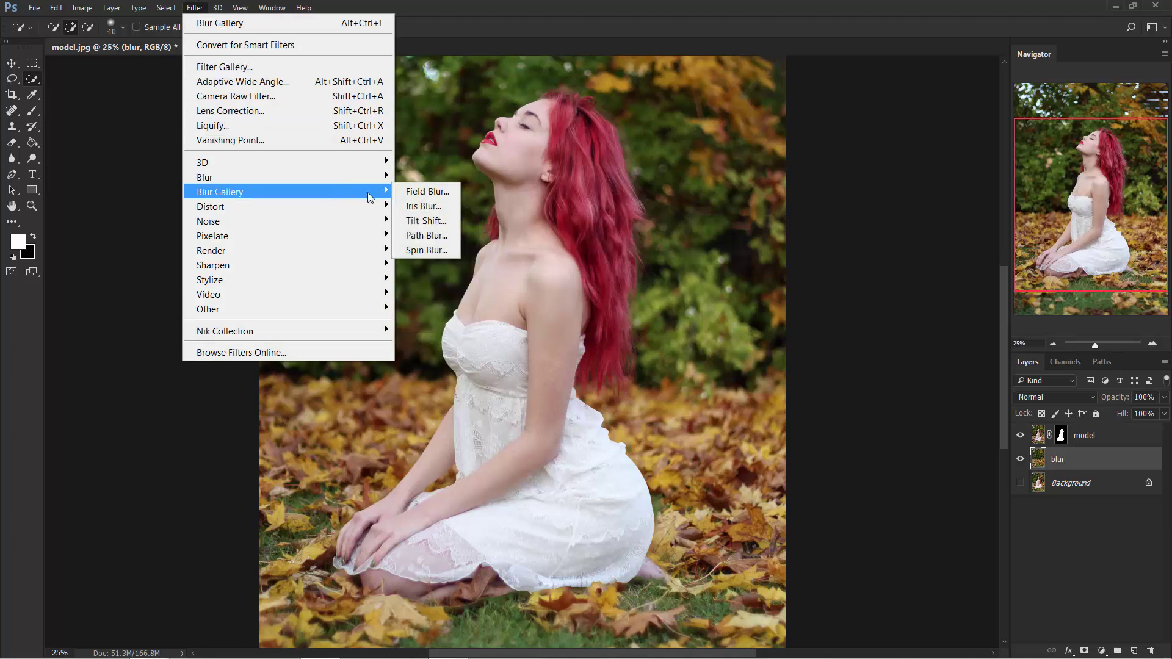
{"action": "left_click", "coordinate": [423, 221]}
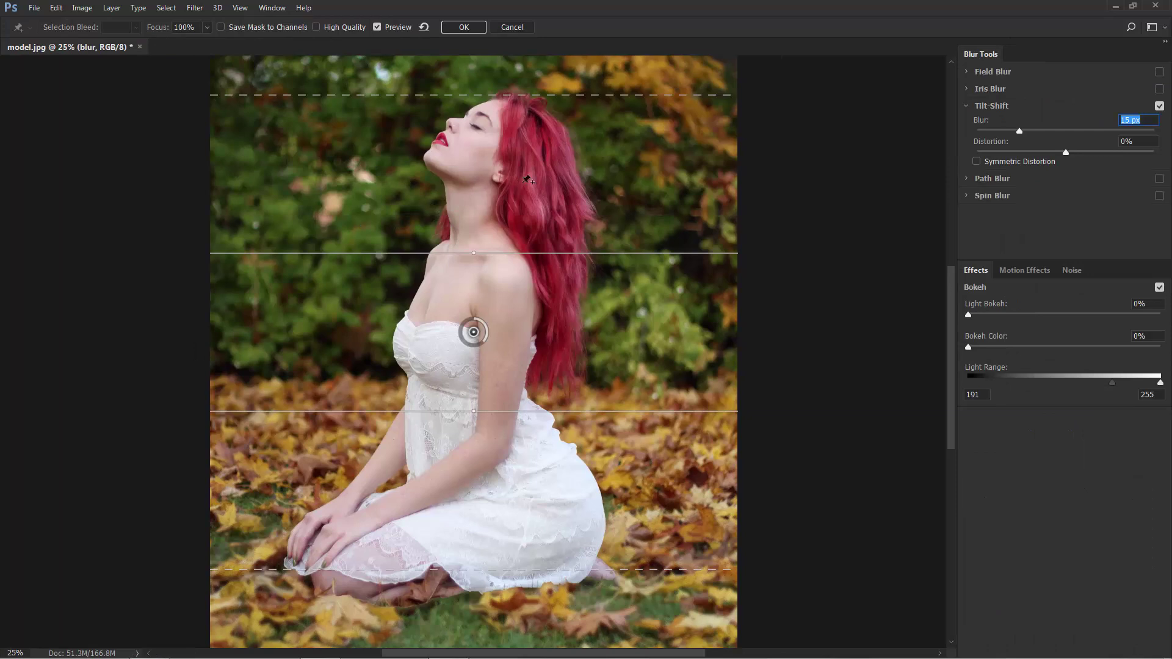
{"action": "left_click_drag", "start_coordinate": [1018, 131], "coordinate": [1155, 120]}
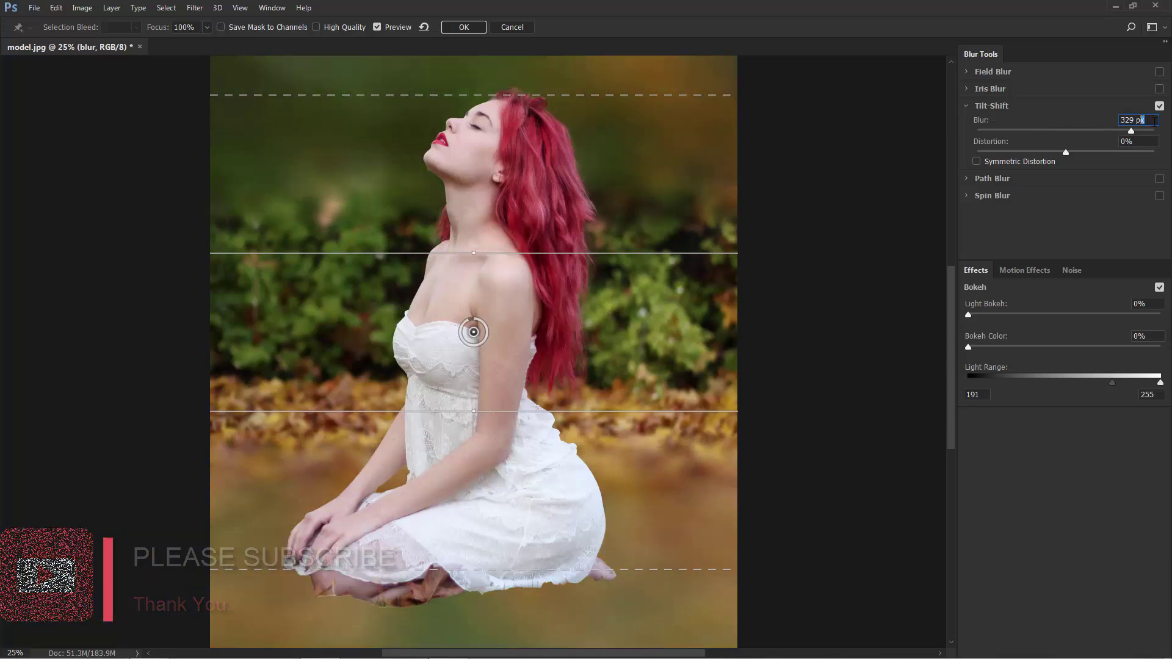
{"action": "double_click", "coordinate": [1152, 120]}
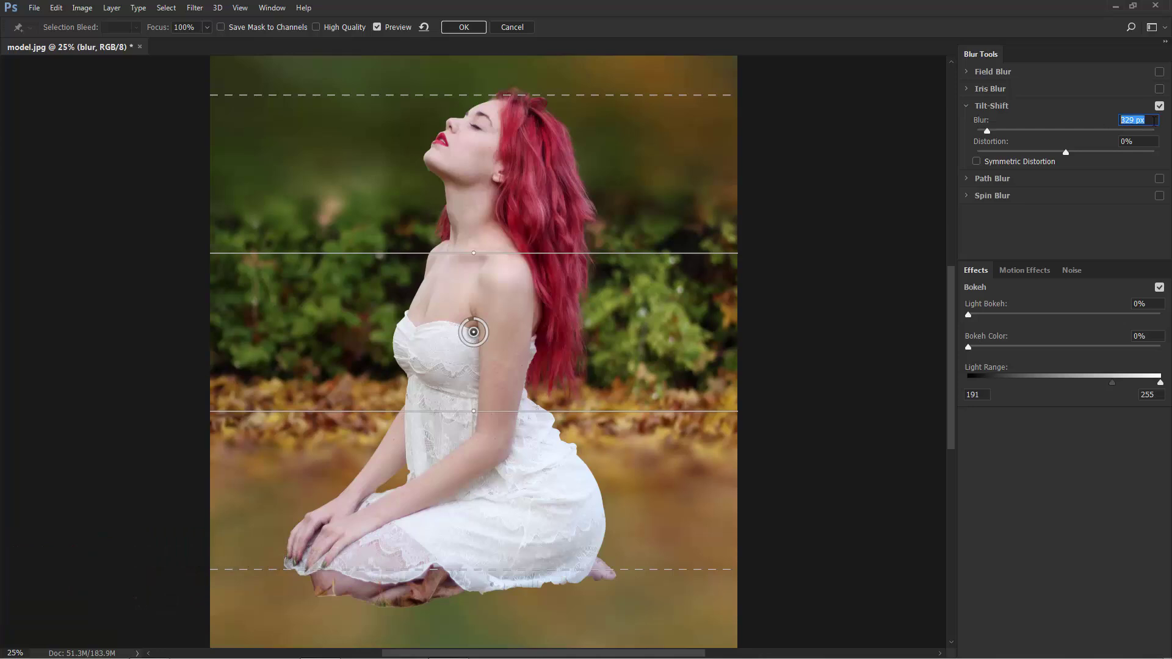
{"action": "type", "text": "300"}
Move the tilt-shift focus band and its transition lines down onto the leafy ground.
{"action": "left_click_drag", "start_coordinate": [482, 280], "coordinate": [474, 622]}
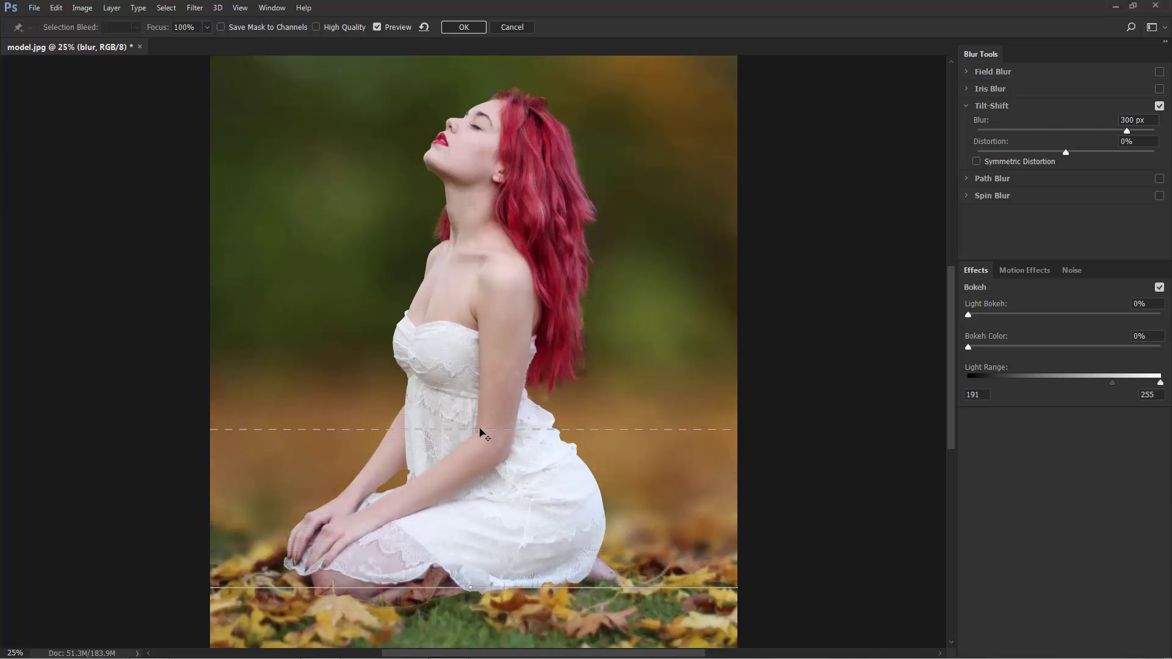
{"action": "left_click_drag", "start_coordinate": [479, 428], "coordinate": [492, 314]}
{"action": "left_click_drag", "start_coordinate": [489, 578], "coordinate": [488, 562]}
{"action": "left_click_drag", "start_coordinate": [497, 319], "coordinate": [496, 325]}
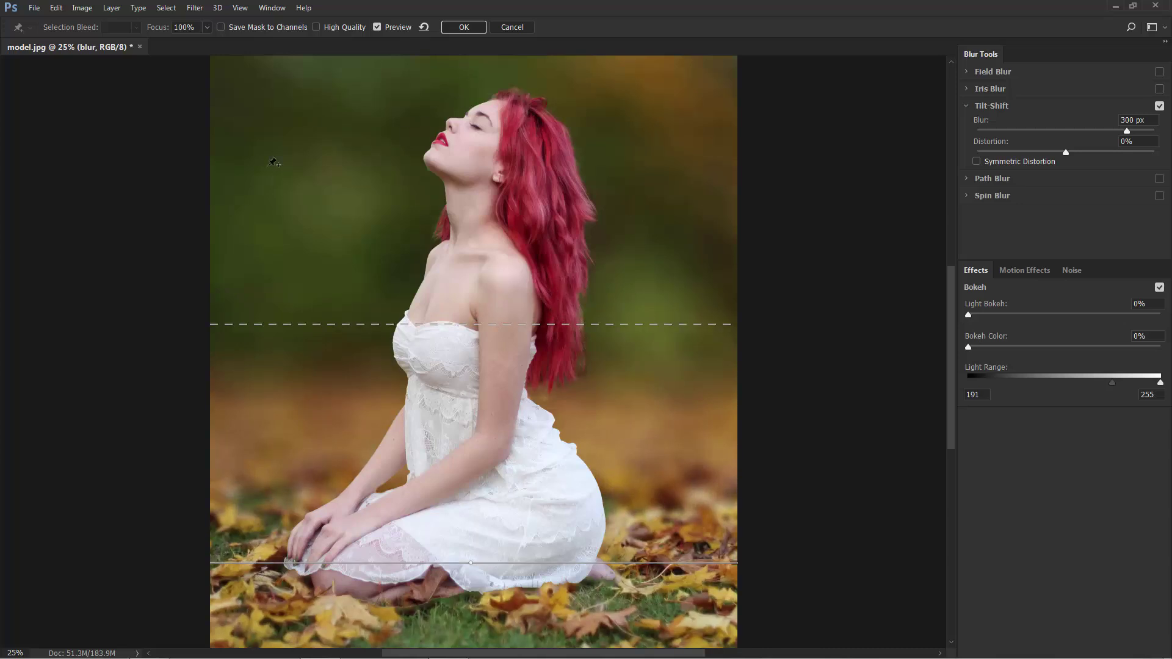
Set Light Bokeh to about 51% and apply the 300 px tilt-shift blur.
{"action": "left_click_drag", "start_coordinate": [969, 315], "coordinate": [1126, 315]}
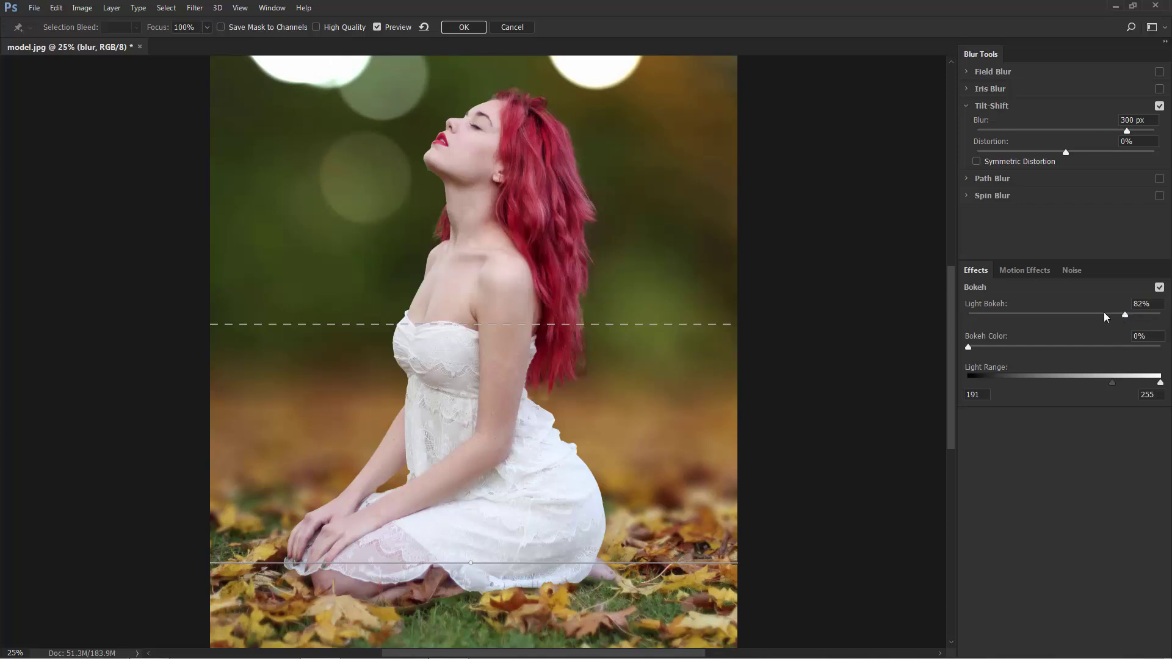
{"action": "left_click_drag", "start_coordinate": [1126, 314], "coordinate": [1069, 316]}
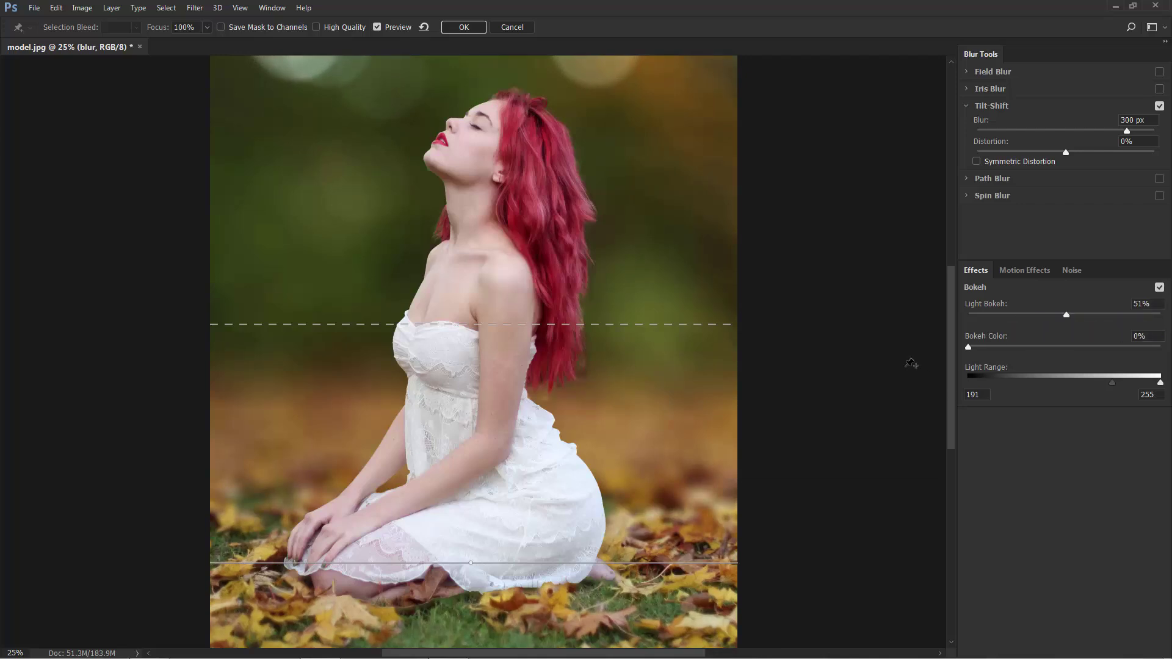
{"action": "left_click", "coordinate": [464, 27]}
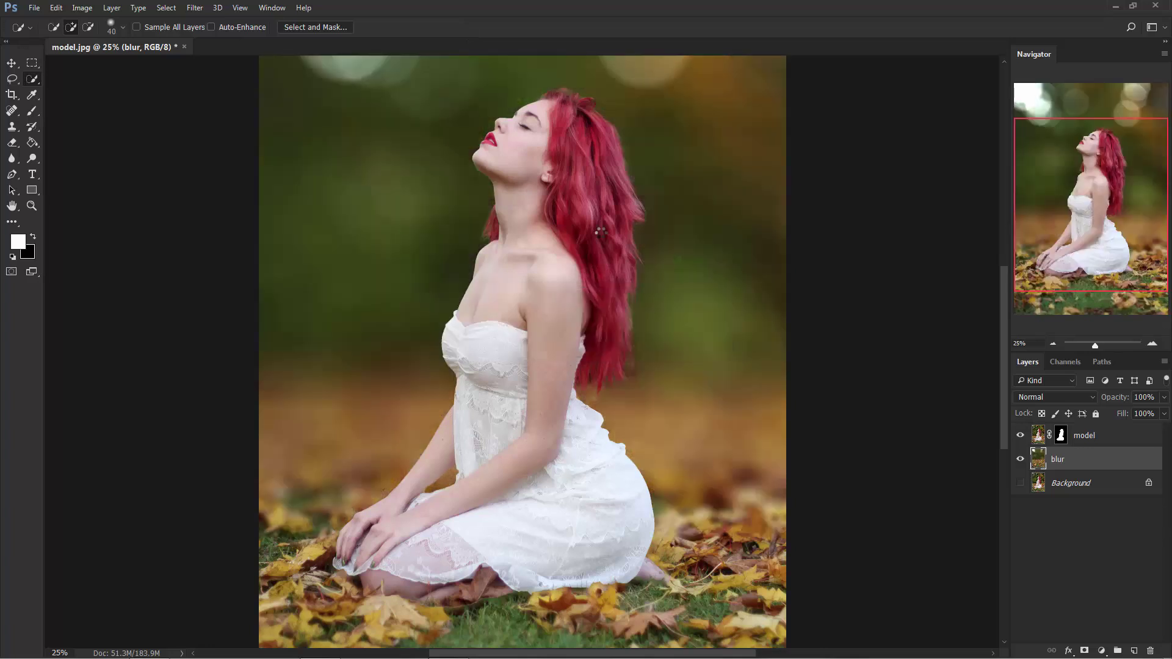
Zoom out and add the model layer to the already selected blur layer.
{"action": "key", "text": "ctrl+minus"}
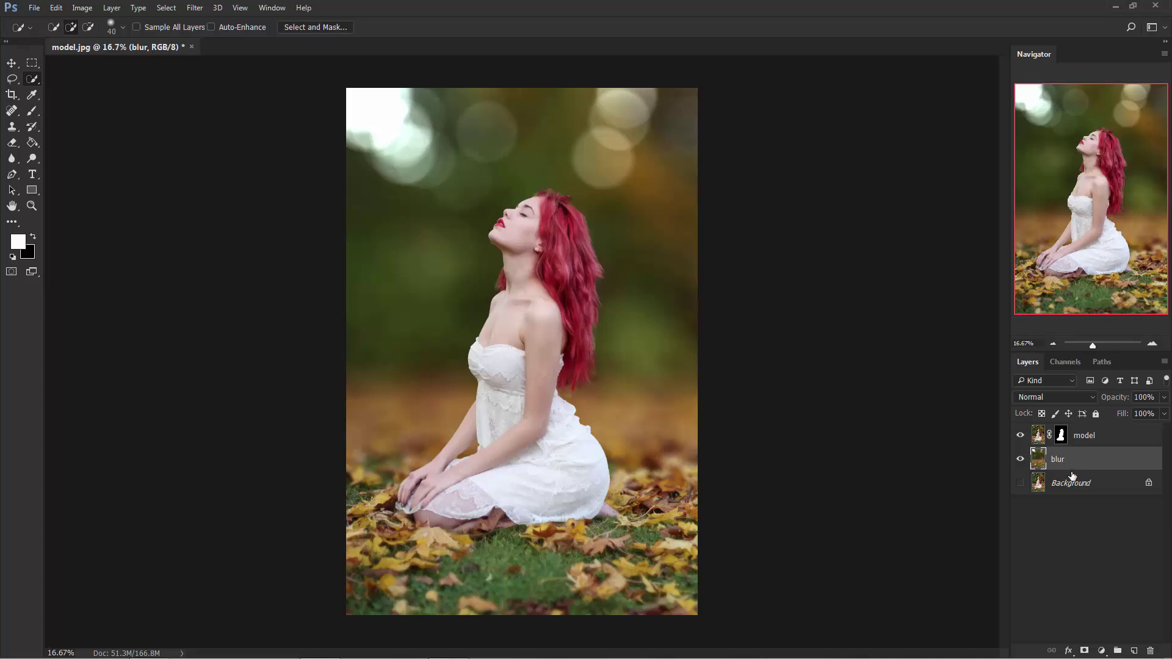
{"action": "left_click", "coordinate": [1089, 440], "text": "shift"}
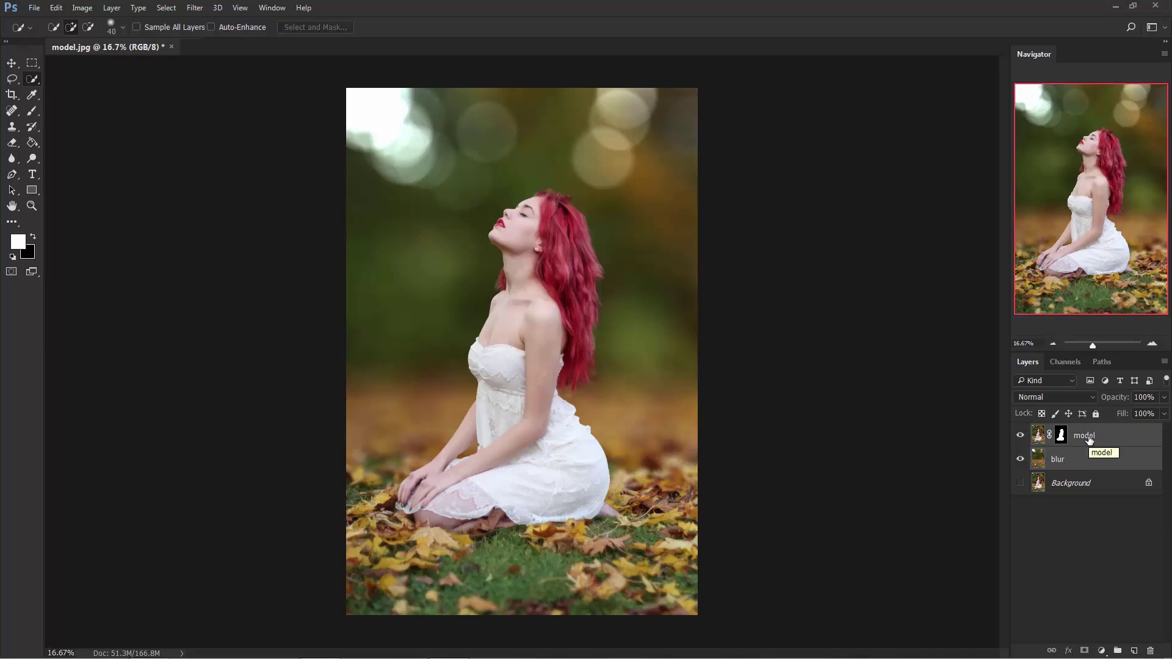
Group the model and blur layers with Ctrl+G and rename Group 1 to 'edited'.
{"action": "key", "text": "ctrl+g"}
{"action": "double_click", "coordinate": [1065, 431]}
{"action": "type", "text": "edited"}
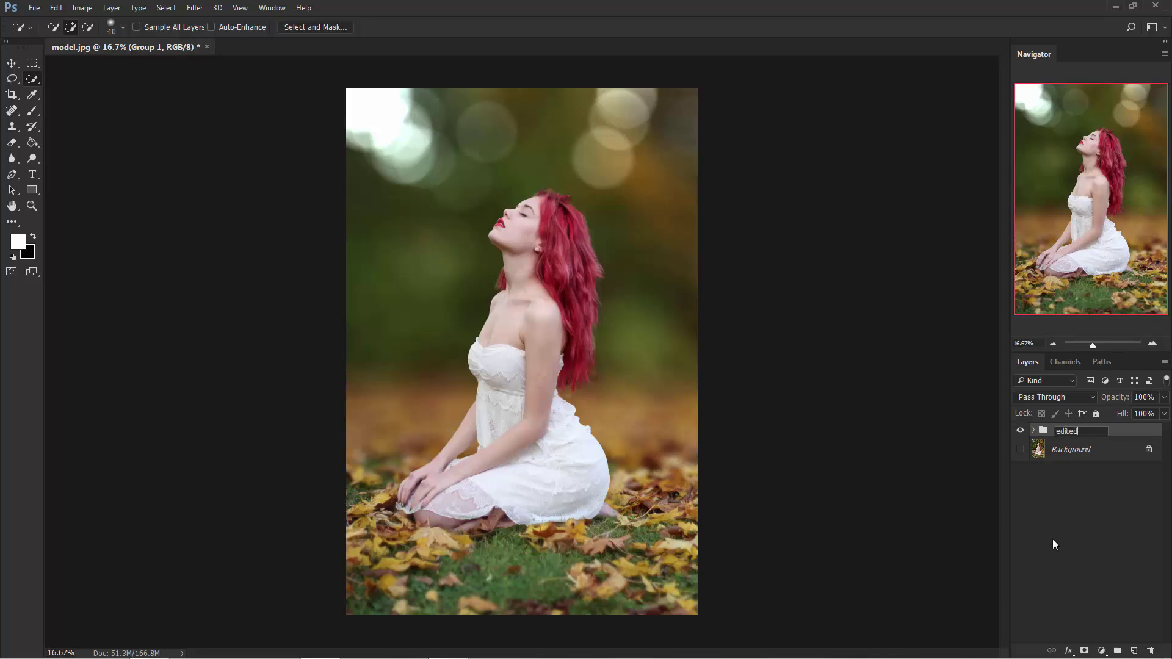
{"action": "key", "text": "Return"}
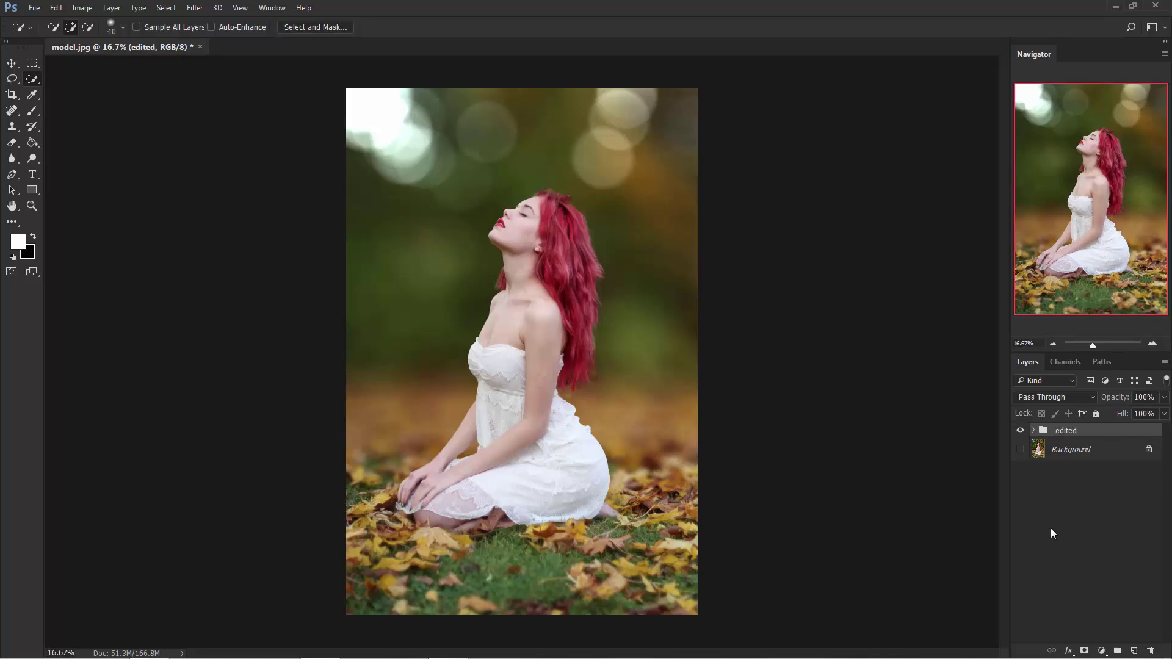
Show the Background layer and toggle the edited group on and off to compare, ending hidden.
{"action": "left_click", "coordinate": [1020, 449]}
{"action": "left_click", "coordinate": [1025, 433]}
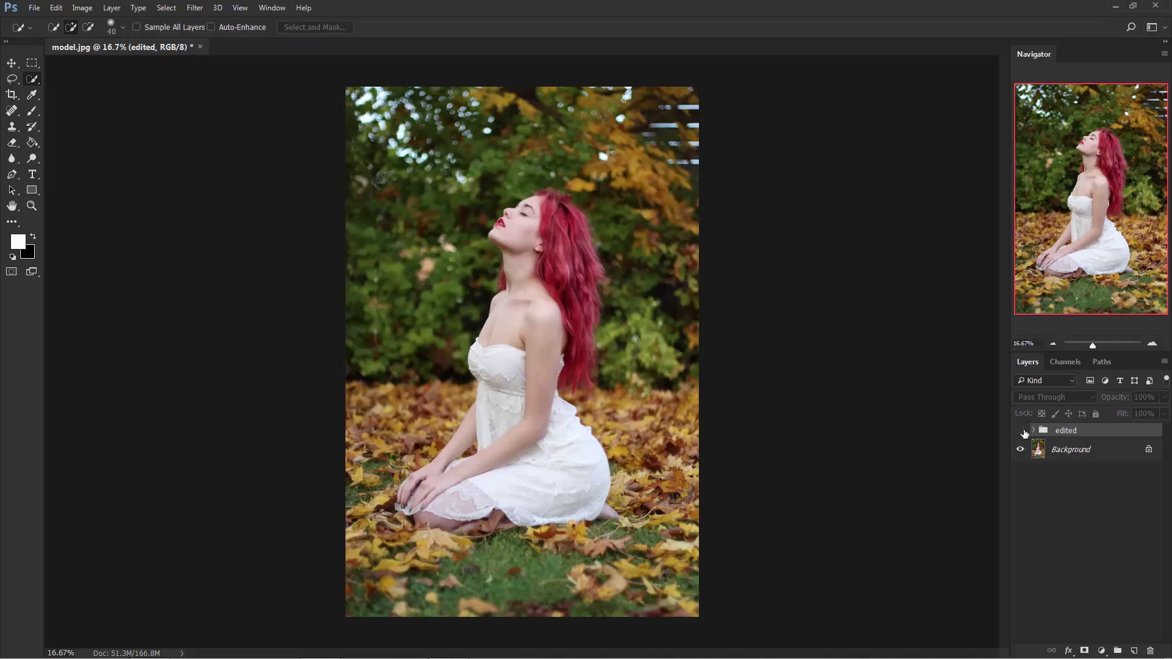
{"action": "key", "text": "ctrl+plus"}
{"action": "left_click", "coordinate": [1022, 432]}
{"action": "left_click", "coordinate": [1021, 432]}
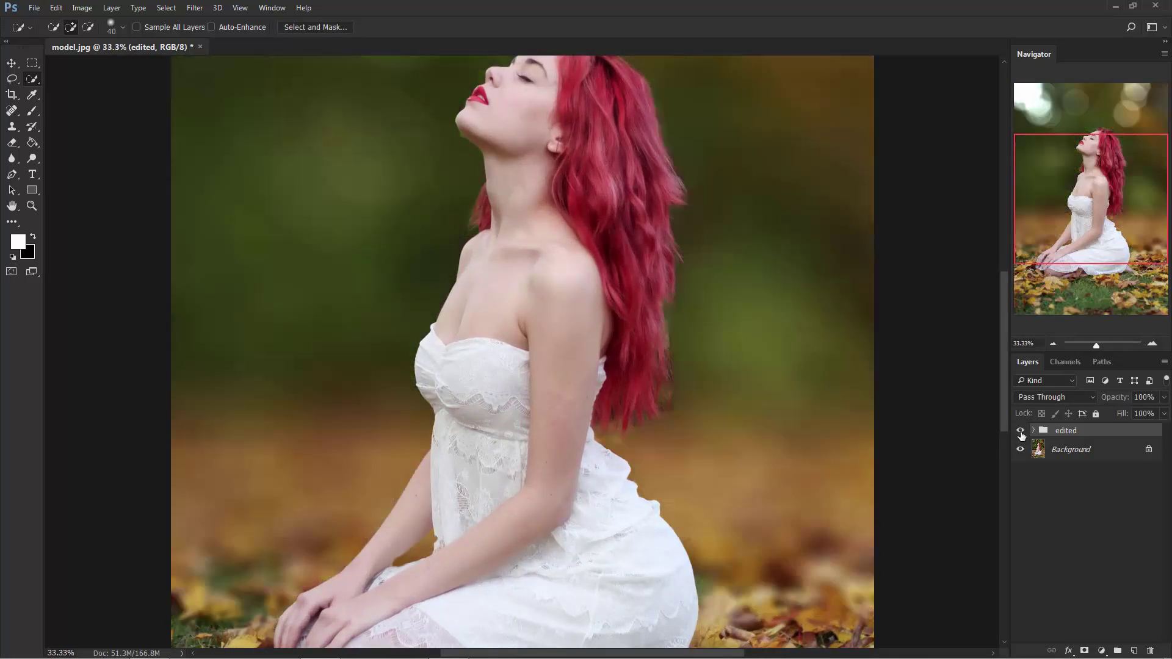
{"action": "key", "text": "ctrl+minus"}
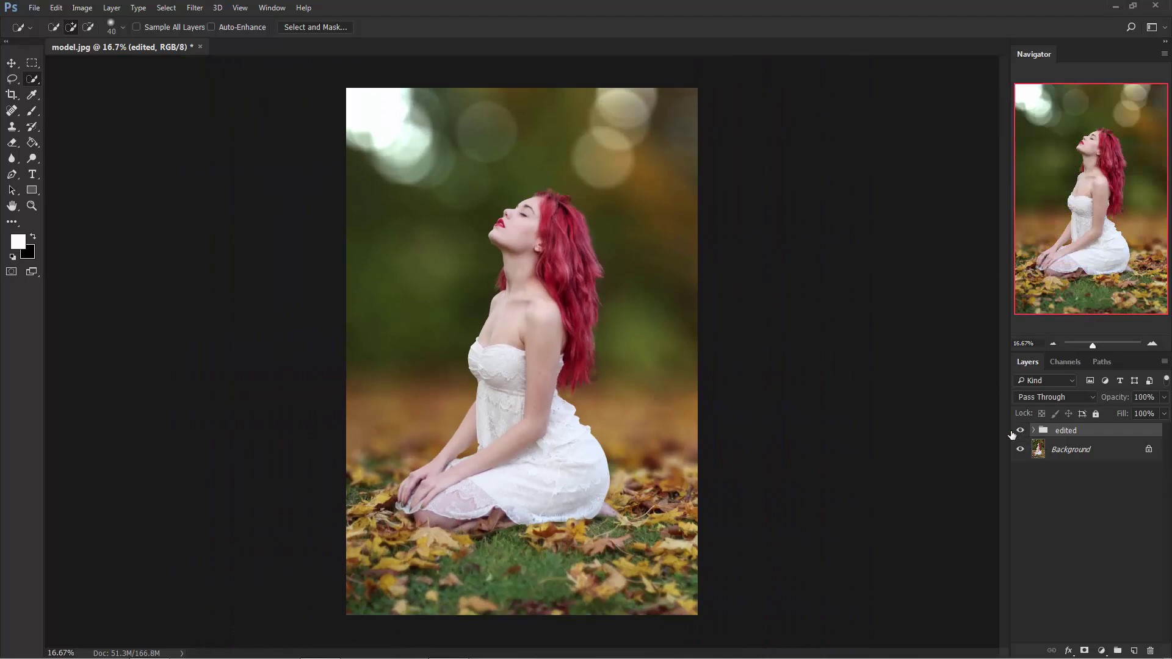
{"action": "left_click", "coordinate": [1021, 432]}
{"action": "left_click", "coordinate": [1022, 433]}
{"action": "left_click", "coordinate": [1023, 432]}
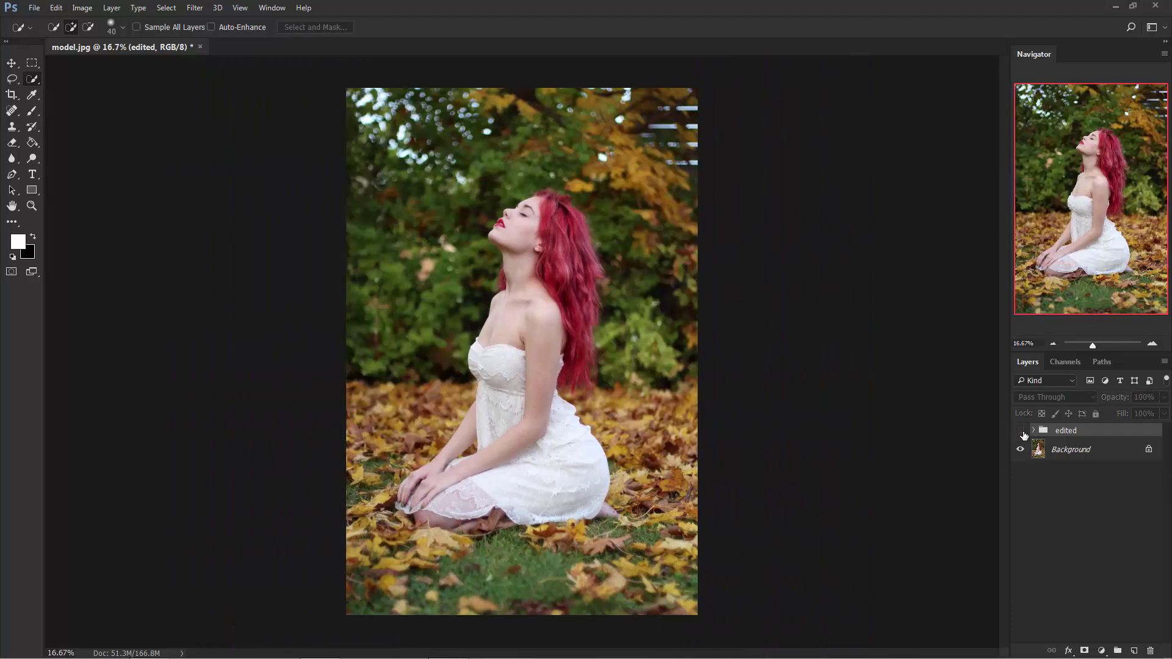